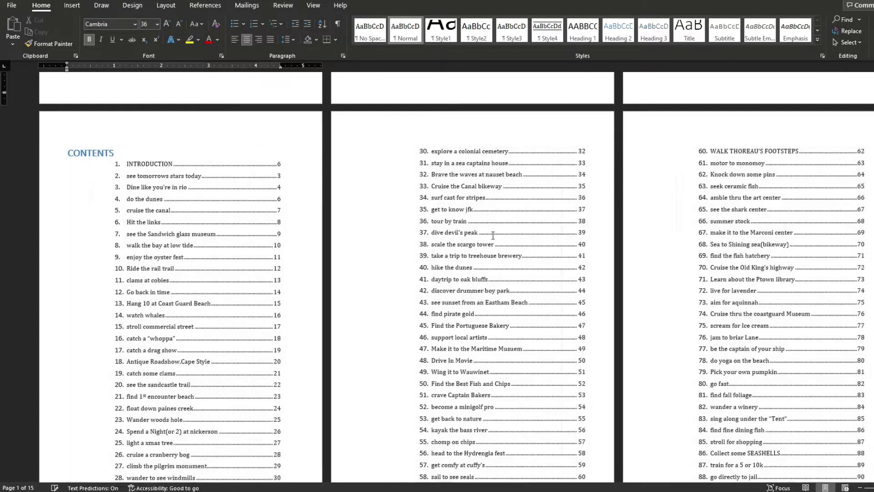
Scroll through the contents pages and place the caret inside the table of contents field.
{"action": "scroll", "coordinate": [456, 273], "scroll_direction": "down", "scroll_amount": 10}
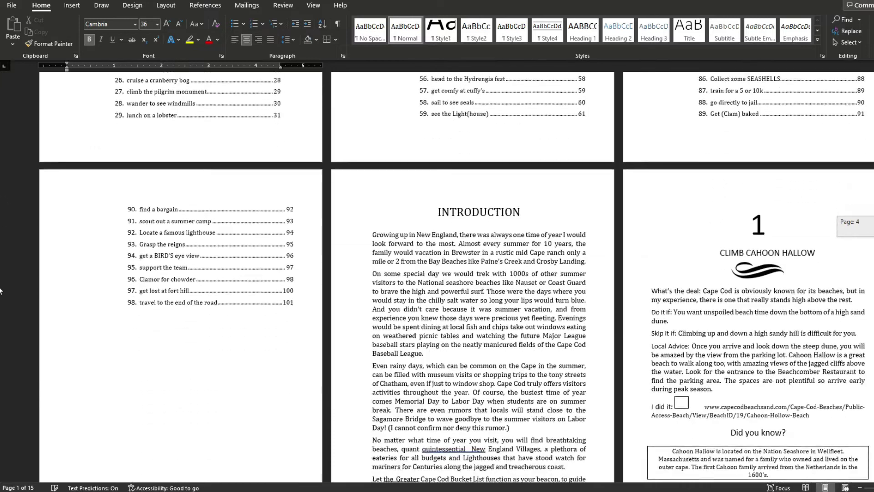
{"action": "scroll", "coordinate": [818, 150], "scroll_direction": "down", "scroll_amount": 1}
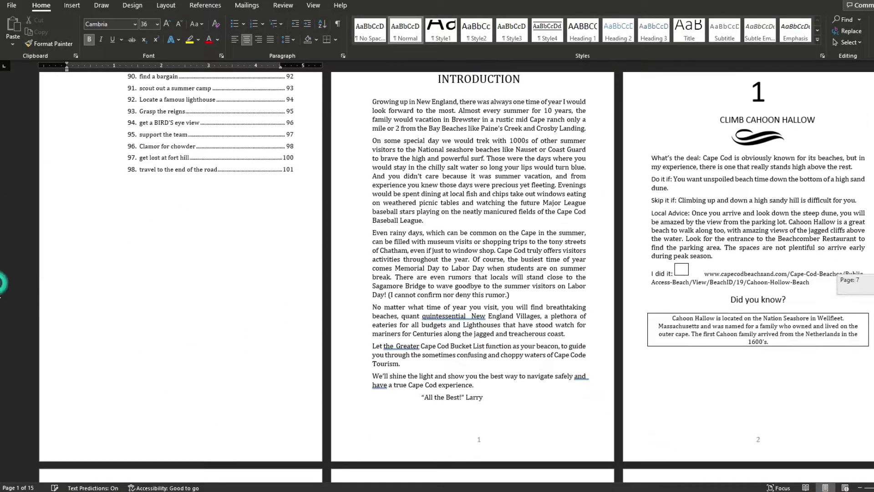
{"action": "scroll", "coordinate": [1, 276], "scroll_direction": "down", "scroll_amount": 3}
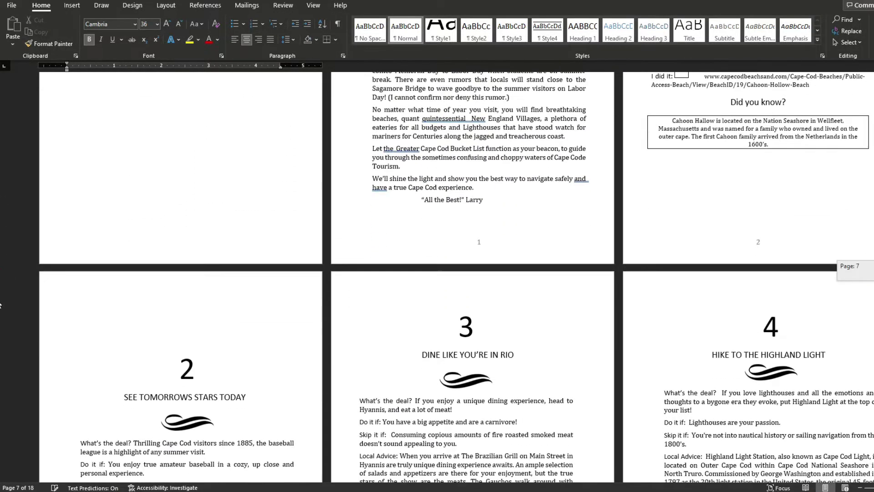
{"action": "scroll", "coordinate": [0, 258], "scroll_direction": "up", "scroll_amount": 4}
{"action": "scroll", "coordinate": [0, 257], "scroll_direction": "up", "scroll_amount": 1}
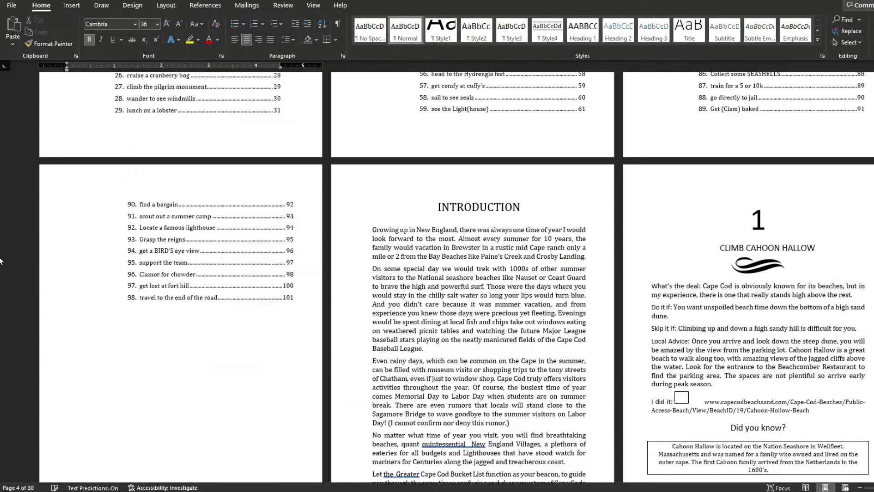
{"action": "scroll", "coordinate": [126, 295], "scroll_direction": "up", "scroll_amount": 10}
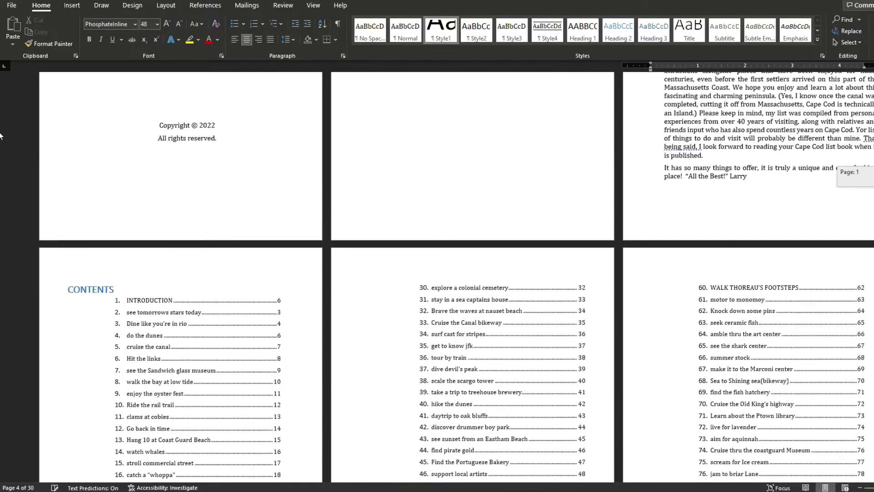
{"action": "left_click", "coordinate": [127, 295]}
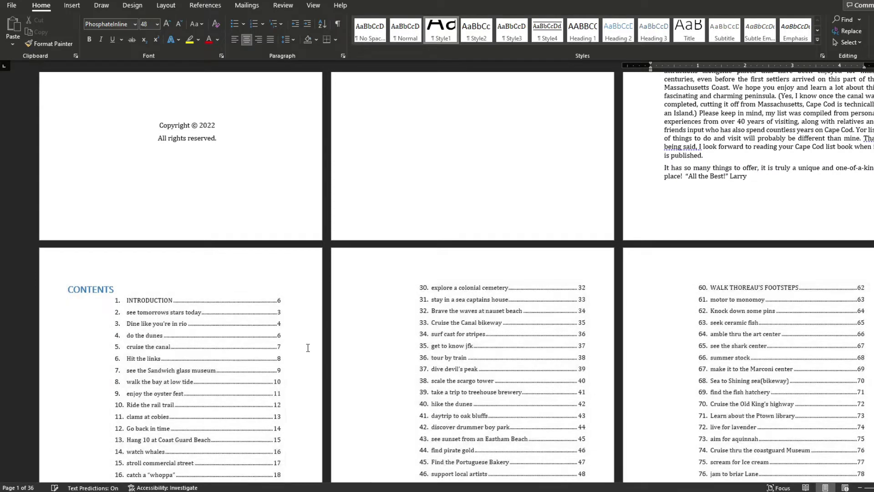
{"action": "scroll", "coordinate": [304, 347], "scroll_direction": "down", "scroll_amount": 1}
{"action": "scroll", "coordinate": [303, 347], "scroll_direction": "down", "scroll_amount": 2}
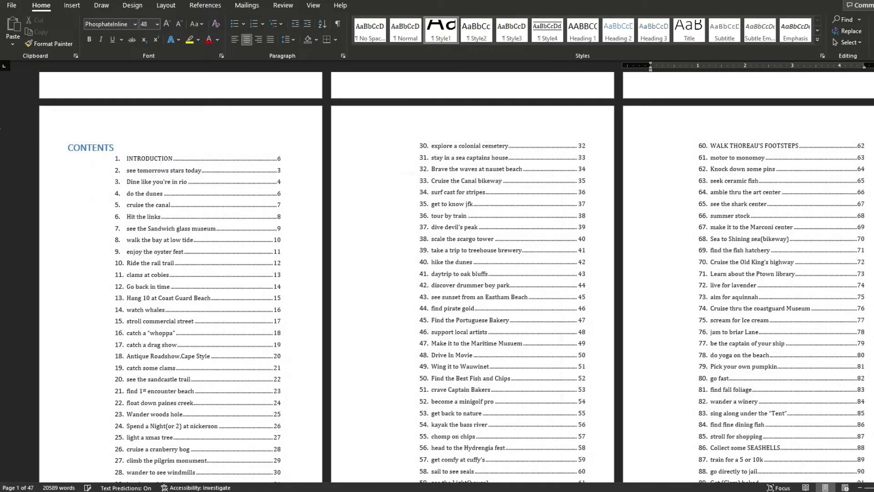
{"action": "scroll", "coordinate": [456, 273], "scroll_direction": "down", "scroll_amount": 10}
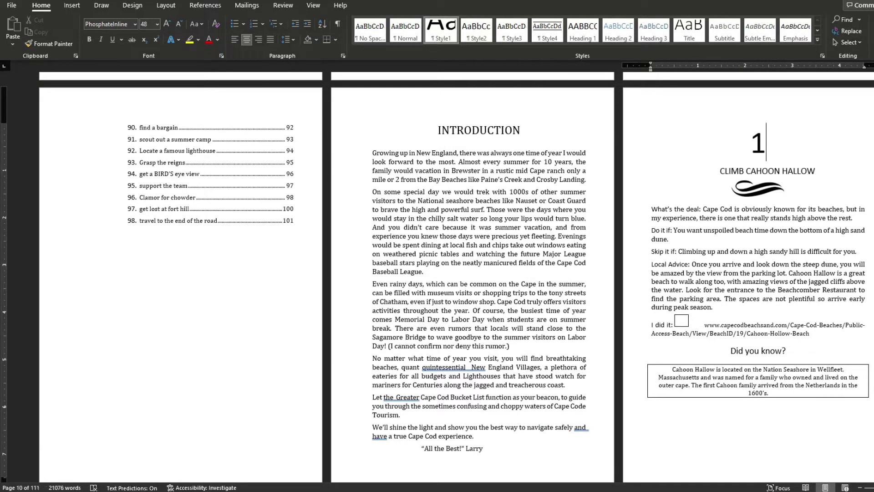
{"action": "scroll", "coordinate": [456, 274], "scroll_direction": "down", "scroll_amount": 10}
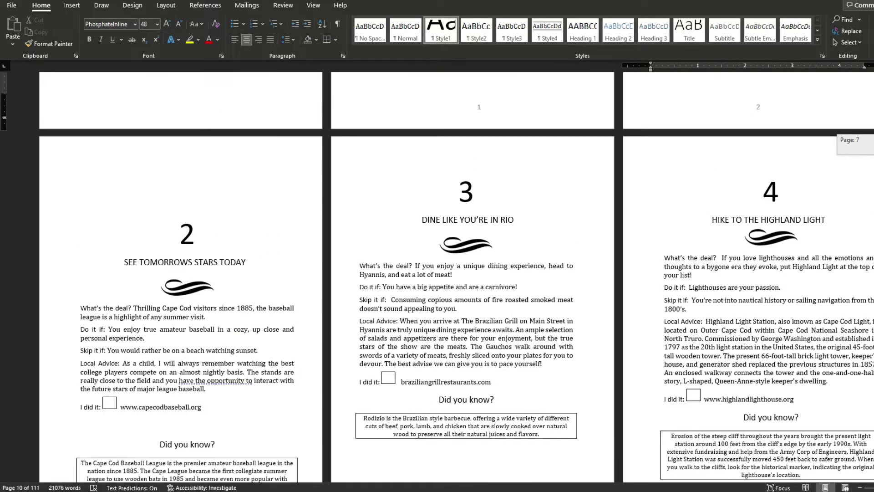
{"action": "scroll", "coordinate": [312, 239], "scroll_direction": "up", "scroll_amount": 20}
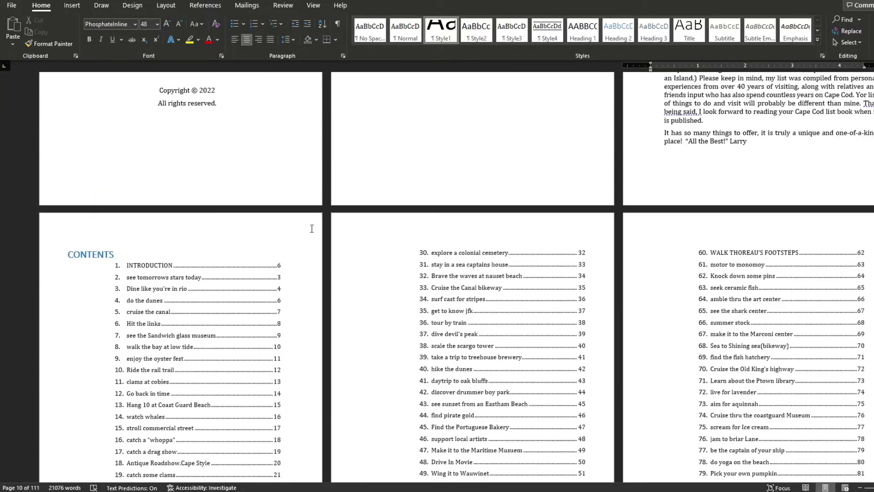
{"action": "left_click", "coordinate": [312, 239]}
Leave the contents field and check the INTRODUCTION and CLIMB CAHOON HALLOW heading styles.
{"action": "scroll", "coordinate": [537, 313], "scroll_direction": "down", "scroll_amount": 3}
{"action": "scroll", "coordinate": [538, 313], "scroll_direction": "down", "scroll_amount": 10}
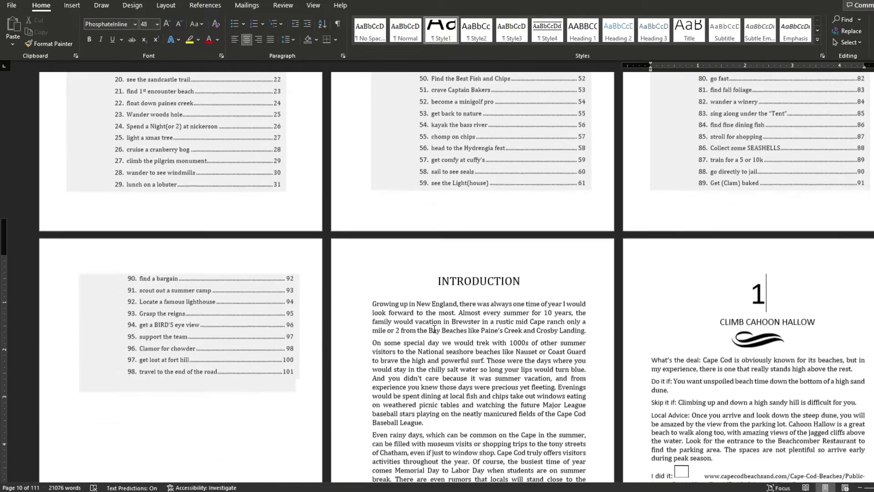
{"action": "scroll", "coordinate": [433, 329], "scroll_direction": "up", "scroll_amount": 8}
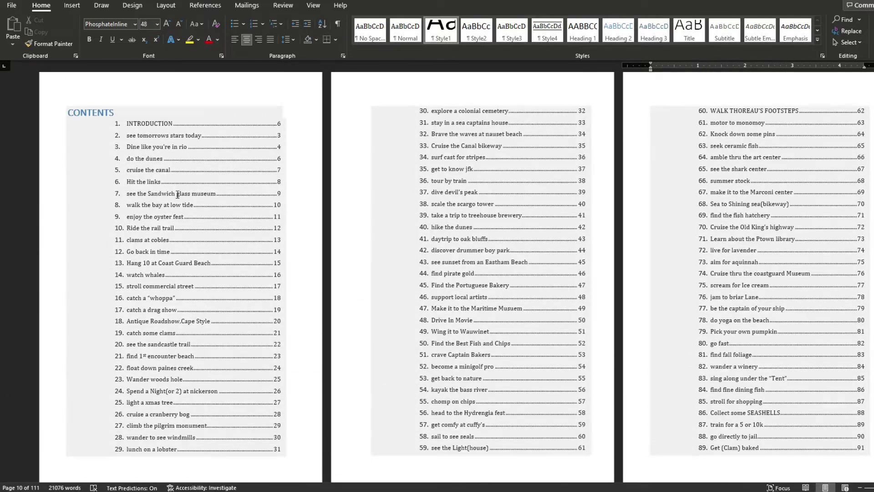
{"action": "left_click", "coordinate": [808, 128]}
{"action": "left_click", "coordinate": [119, 117]}
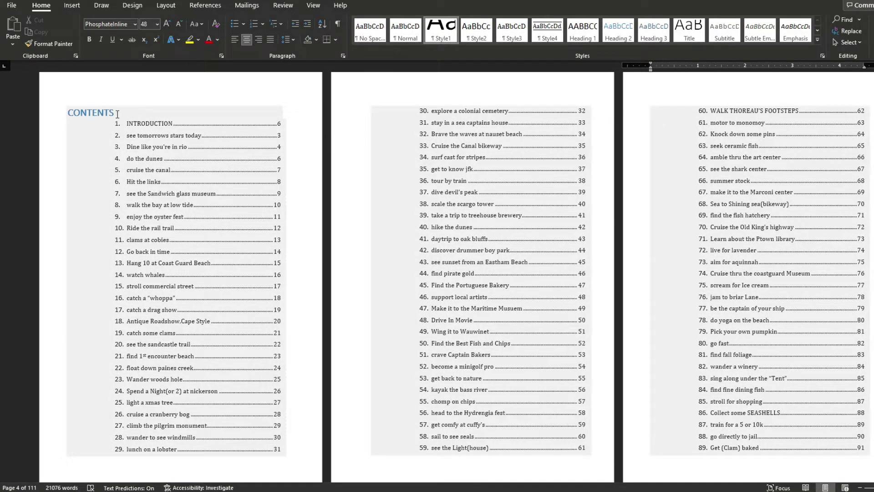
{"action": "left_click", "coordinate": [451, 76]}
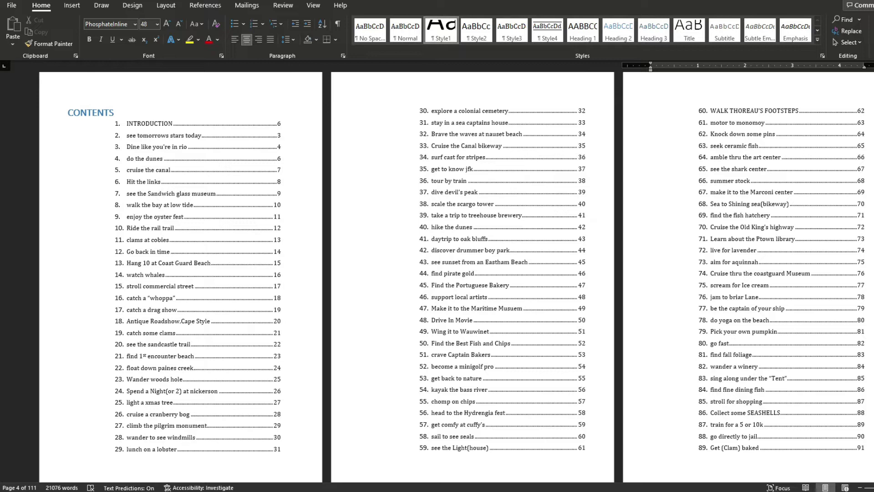
{"action": "left_click", "coordinate": [150, 123], "text": "ctrl"}
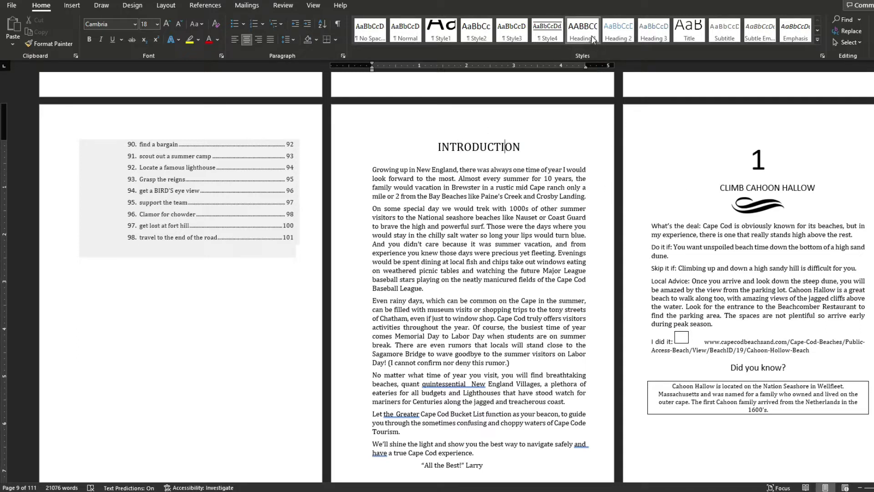
{"action": "left_click", "coordinate": [755, 188]}
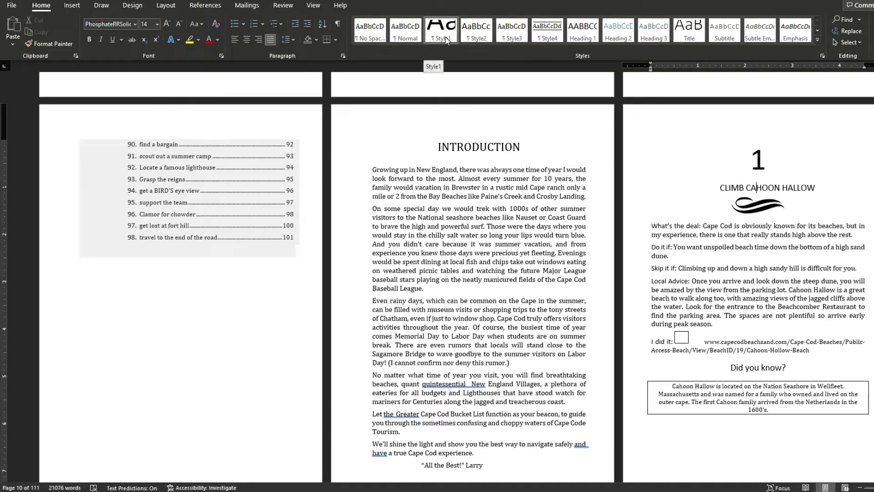
Open the full Styles list, move it beside the page, and resize it to show heading styles.
{"action": "left_click", "coordinate": [821, 55]}
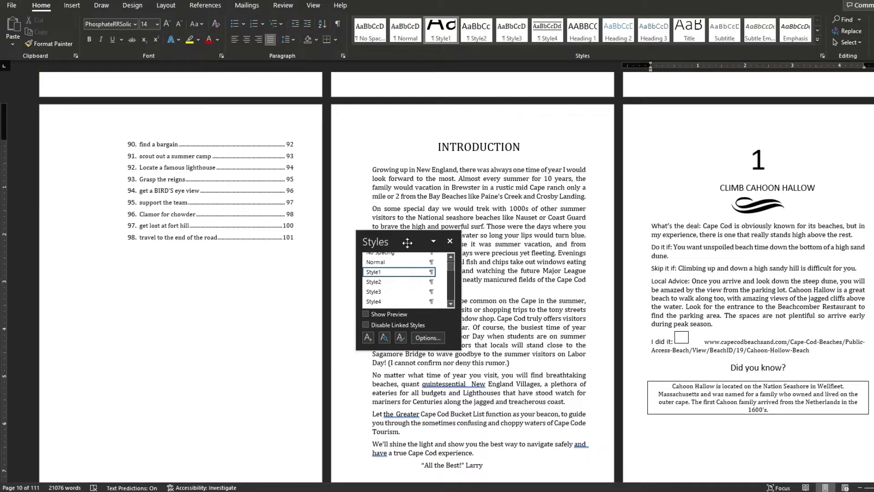
{"action": "left_click_drag", "start_coordinate": [410, 241], "coordinate": [824, 105]}
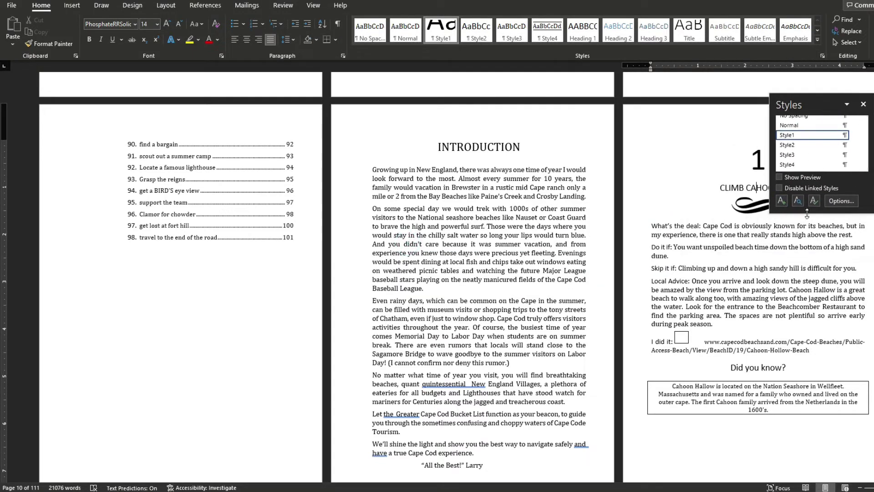
{"action": "left_click_drag", "start_coordinate": [796, 214], "coordinate": [796, 264]}
{"action": "left_click_drag", "start_coordinate": [772, 162], "coordinate": [784, 162]}
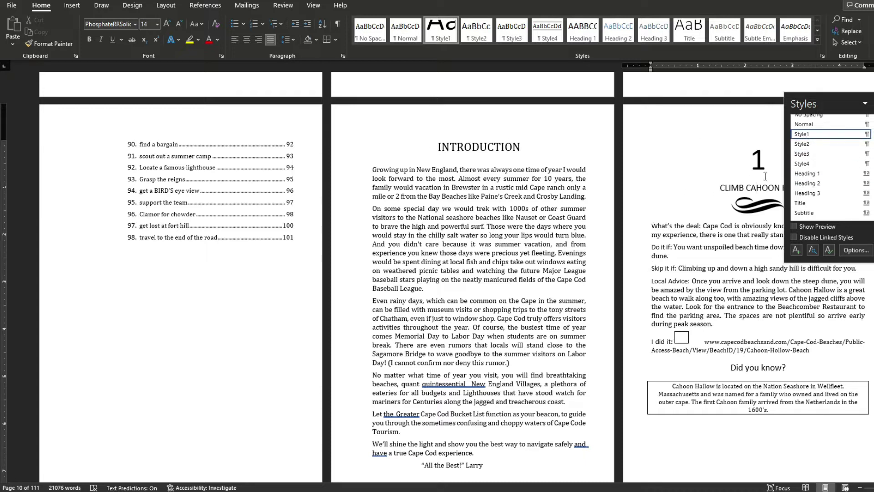
Confirm INTRODUCTION uses Heading 1, check CLIMB CAHOON HALLOW, then return to the contents field.
{"action": "left_click", "coordinate": [496, 145]}
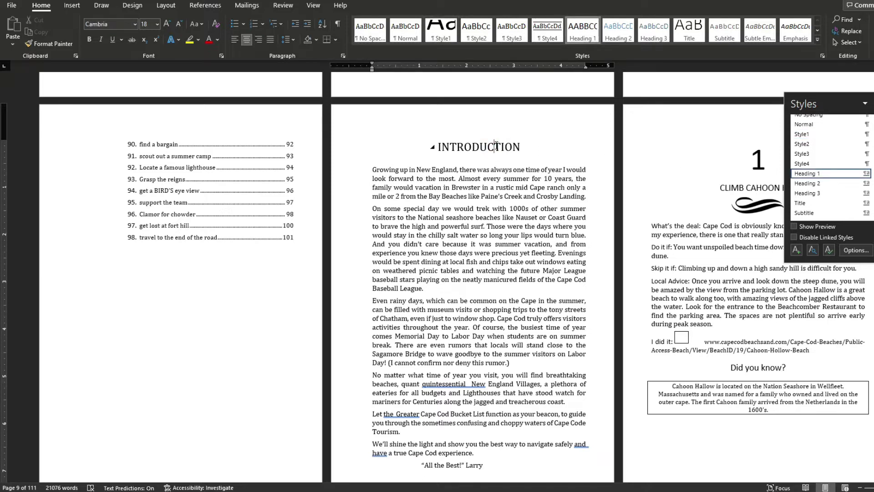
{"action": "left_click", "coordinate": [760, 188]}
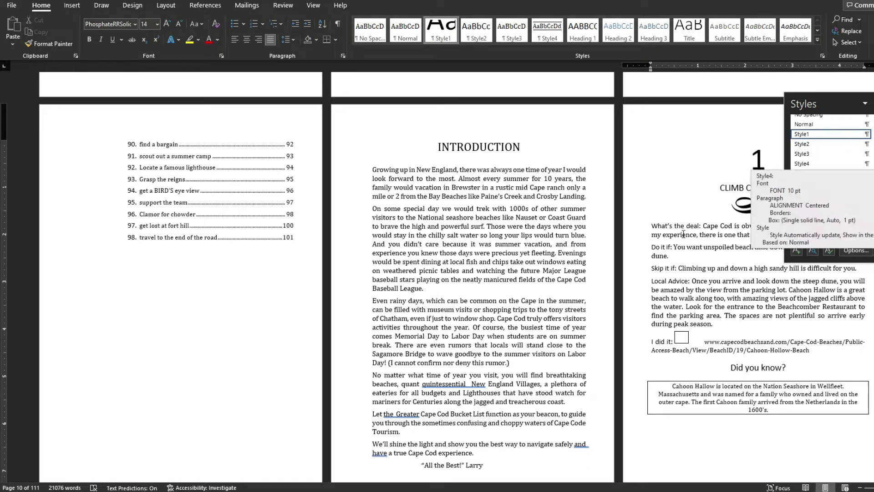
{"action": "scroll", "coordinate": [625, 222], "scroll_direction": "up", "scroll_amount": 8}
{"action": "scroll", "coordinate": [625, 222], "scroll_direction": "up", "scroll_amount": 3}
{"action": "left_click", "coordinate": [146, 183]}
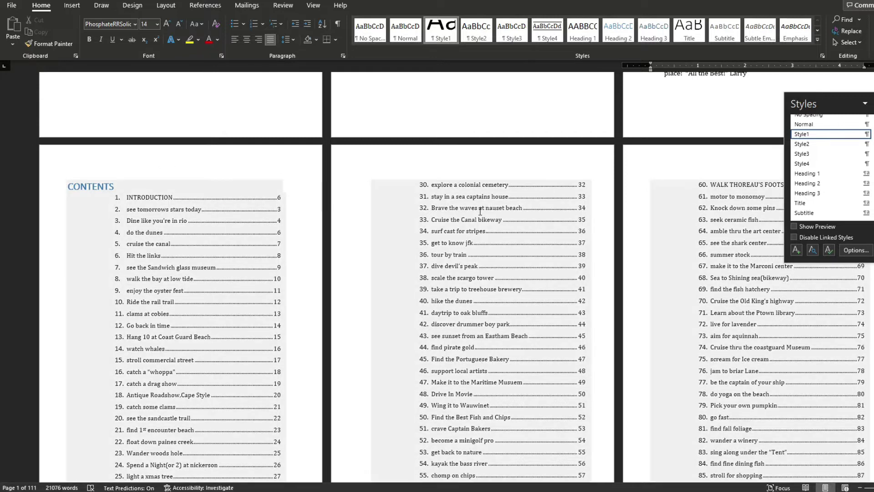
{"action": "left_click", "coordinate": [249, 175]}
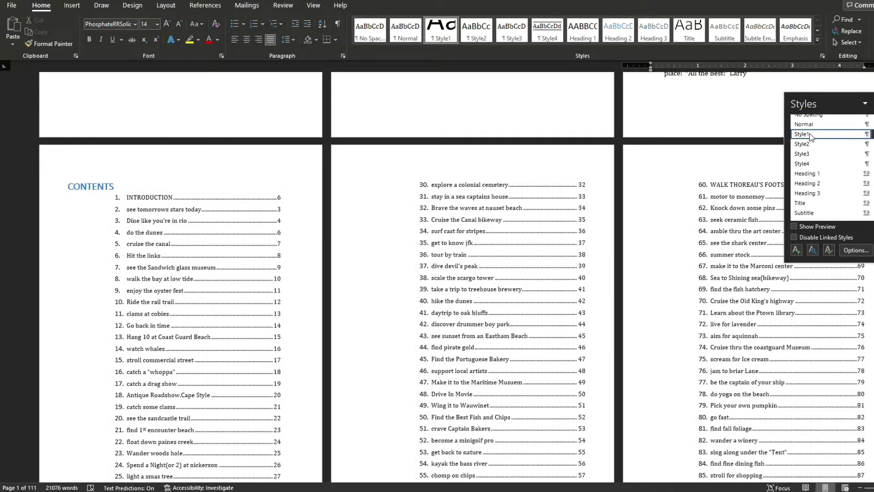
{"action": "scroll", "coordinate": [742, 213], "scroll_direction": "down", "scroll_amount": 8}
{"action": "left_click", "coordinate": [745, 281]}
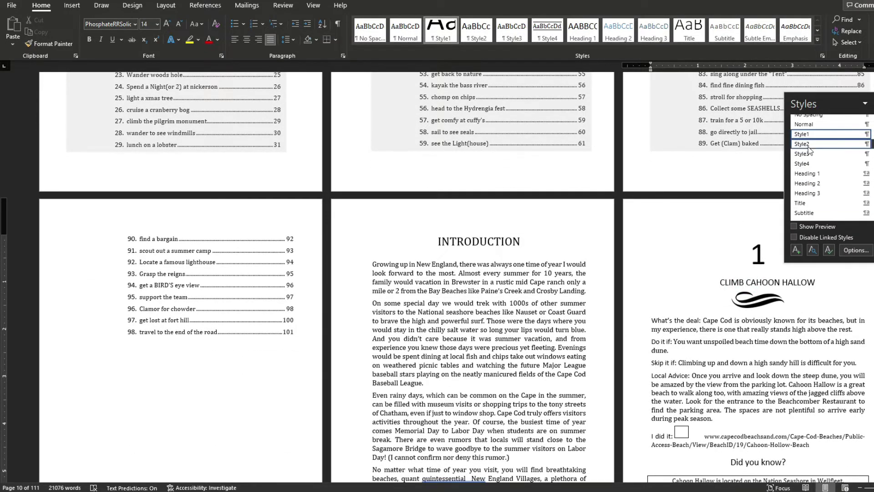
{"action": "left_click", "coordinate": [817, 174]}
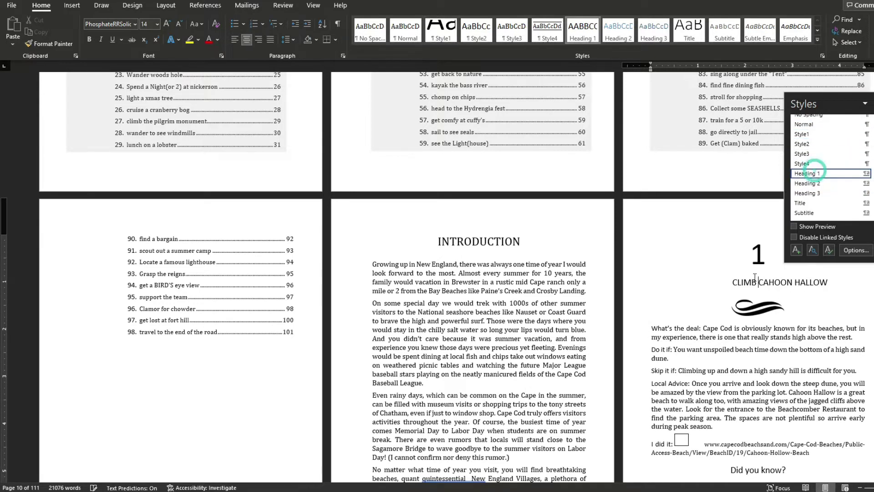
{"action": "left_click", "coordinate": [683, 285]}
{"action": "key", "text": "Delete"}
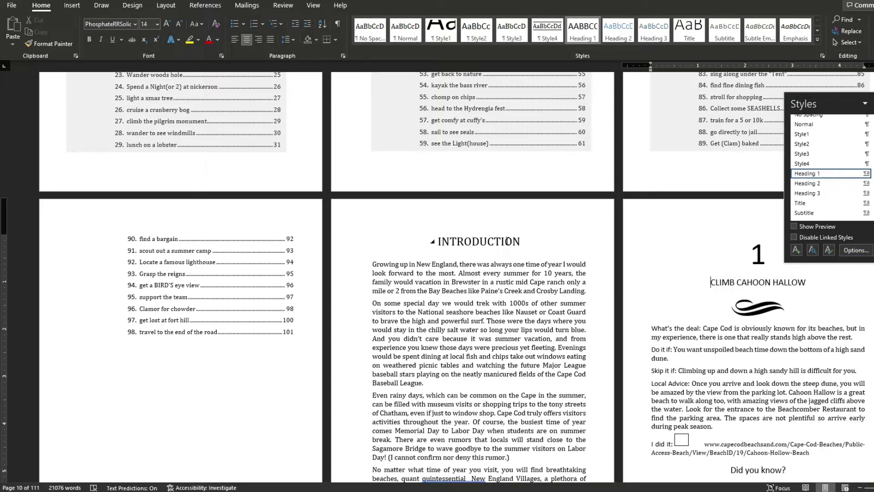
{"action": "scroll", "coordinate": [756, 283], "scroll_direction": "down", "scroll_amount": 5}
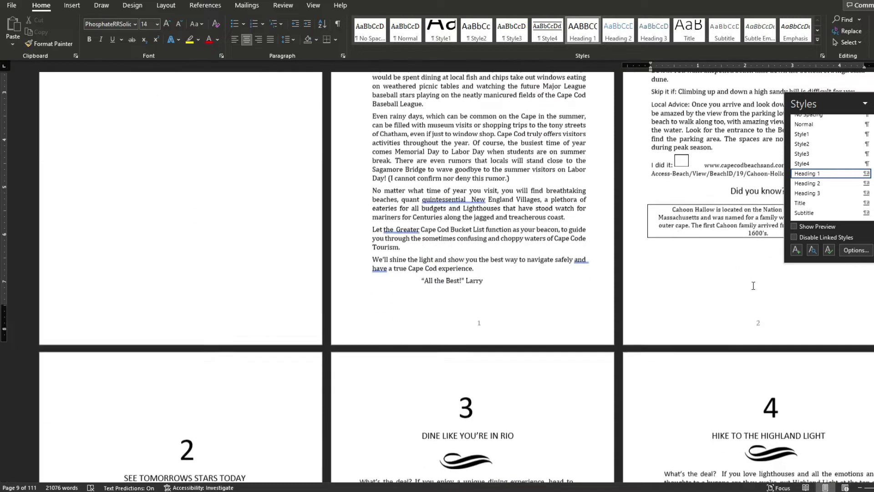
{"action": "scroll", "coordinate": [753, 286], "scroll_direction": "down", "scroll_amount": 4}
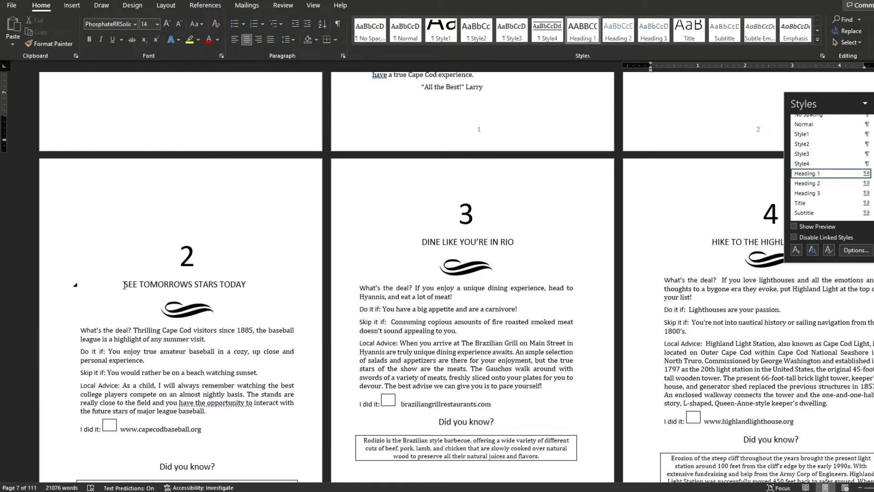
{"action": "triple_click", "coordinate": [123, 285]}
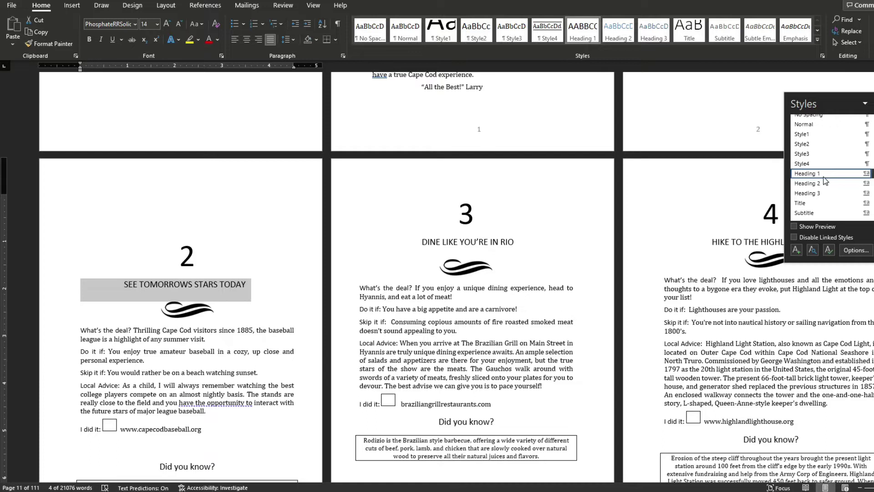
{"action": "left_click", "coordinate": [213, 283]}
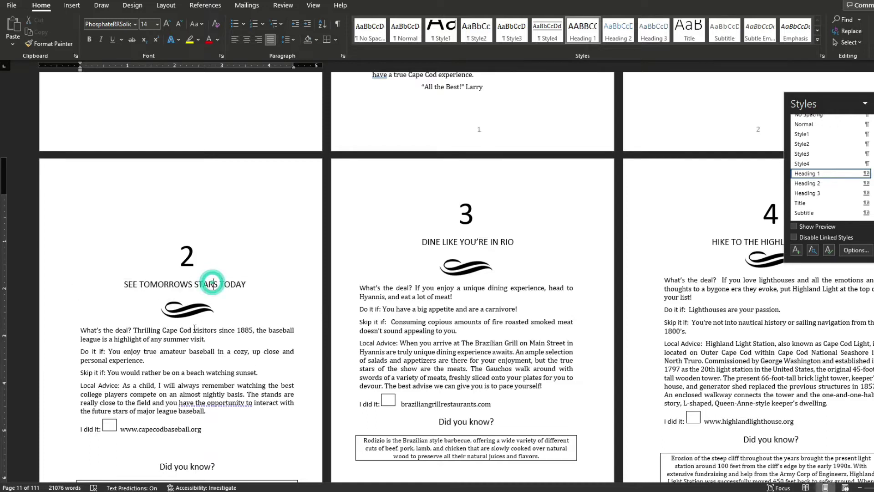
{"action": "left_click", "coordinate": [187, 288]}
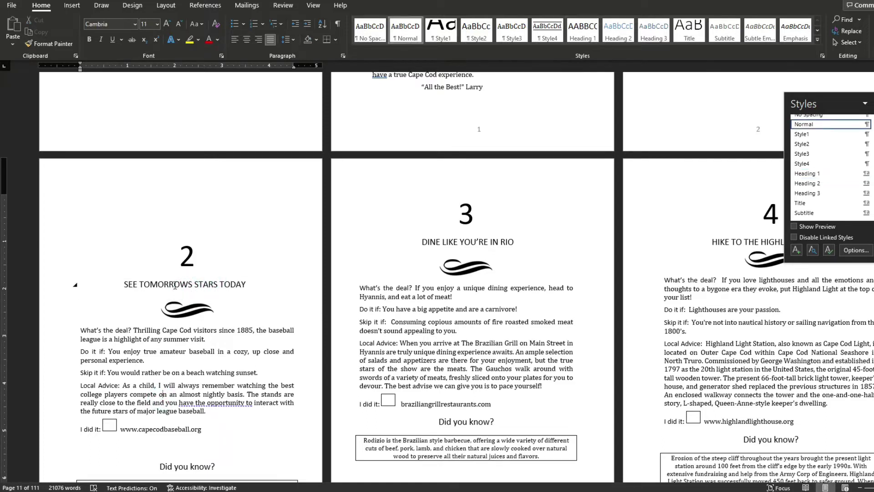
{"action": "left_click", "coordinate": [175, 284]}
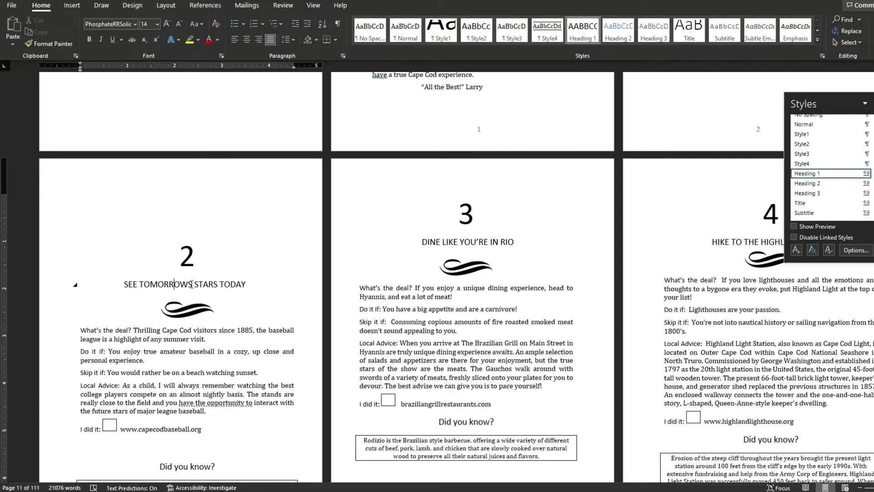
{"action": "left_click", "coordinate": [193, 395]}
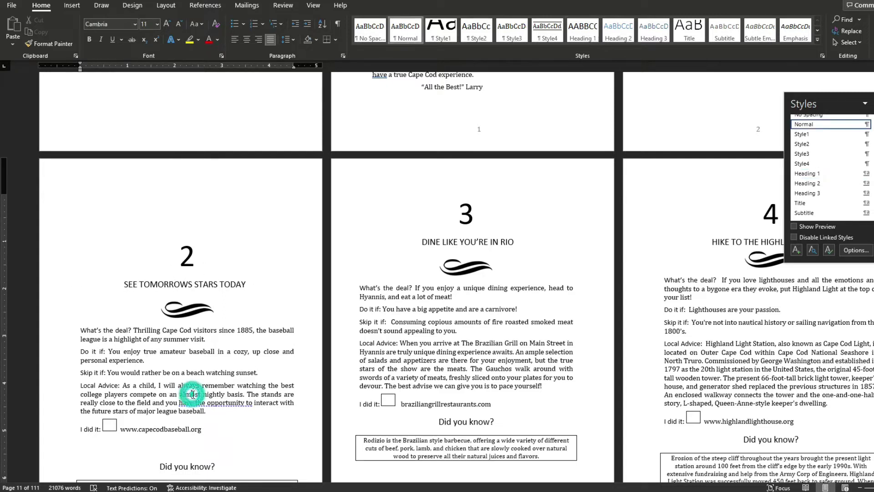
{"action": "left_click", "coordinate": [824, 173]}
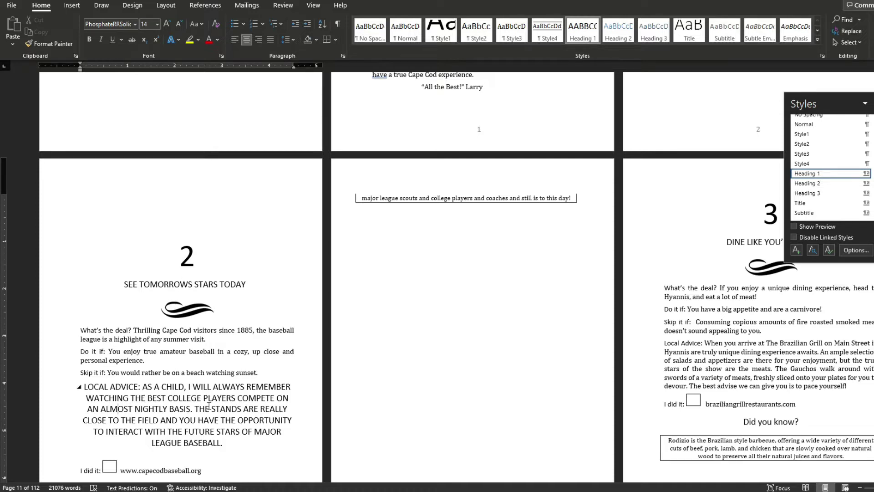
{"action": "key", "text": "ctrl+z"}
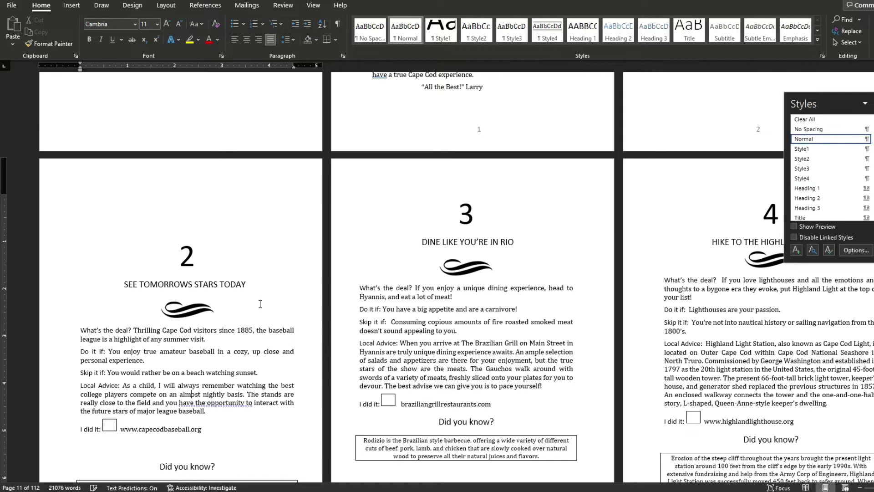
Apply Heading 1 to the page 4 chapter title after checking DINE LIKE YOU'RE IN RIO.
{"action": "left_click", "coordinate": [470, 244]}
{"action": "left_click", "coordinate": [733, 245]}
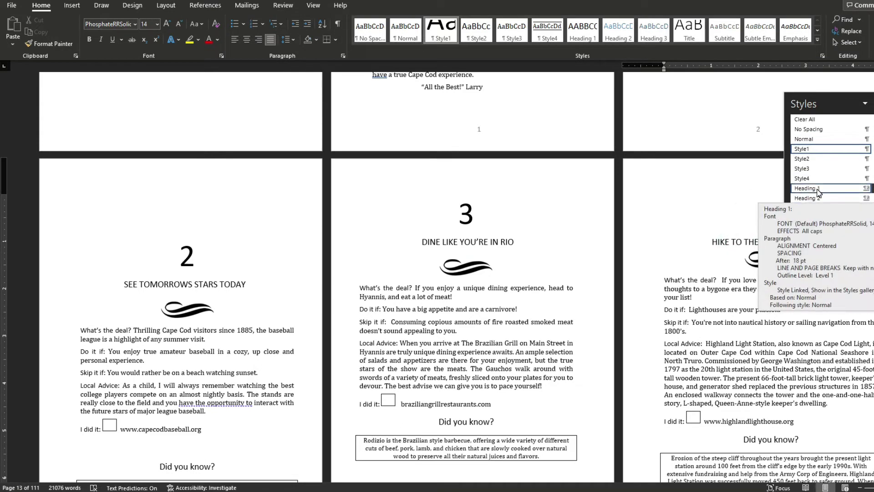
{"action": "left_click", "coordinate": [814, 190]}
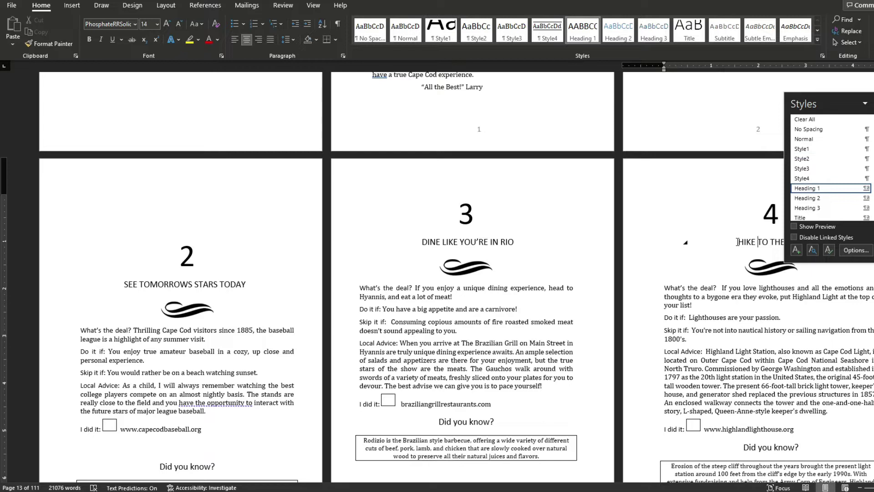
{"action": "left_click_drag", "start_coordinate": [738, 241], "coordinate": [686, 253]}
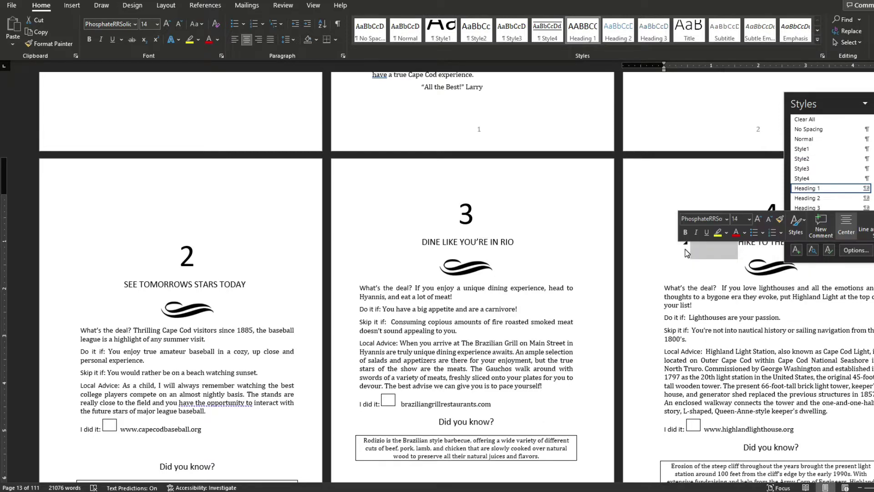
{"action": "left_click", "coordinate": [554, 272]}
Delete the blank space before DO THE DUNES and reapply Heading 1 to recentre it.
{"action": "scroll", "coordinate": [555, 273], "scroll_direction": "down", "scroll_amount": 8}
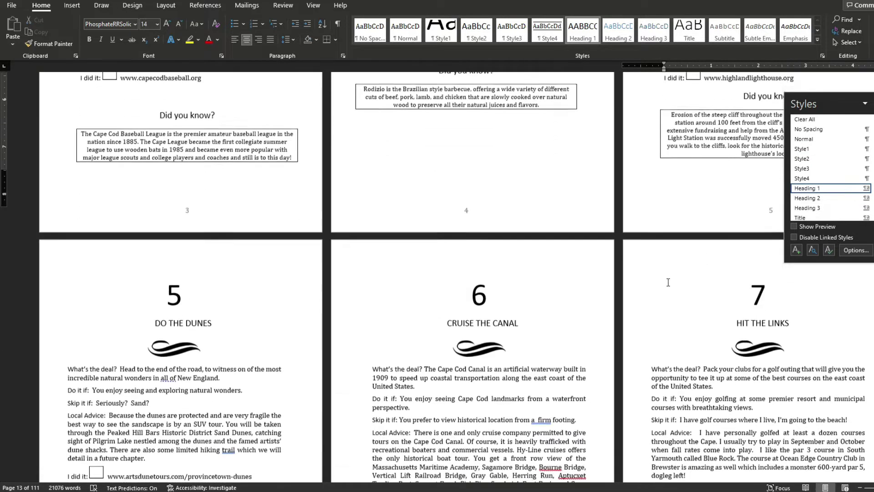
{"action": "left_click", "coordinate": [183, 297]}
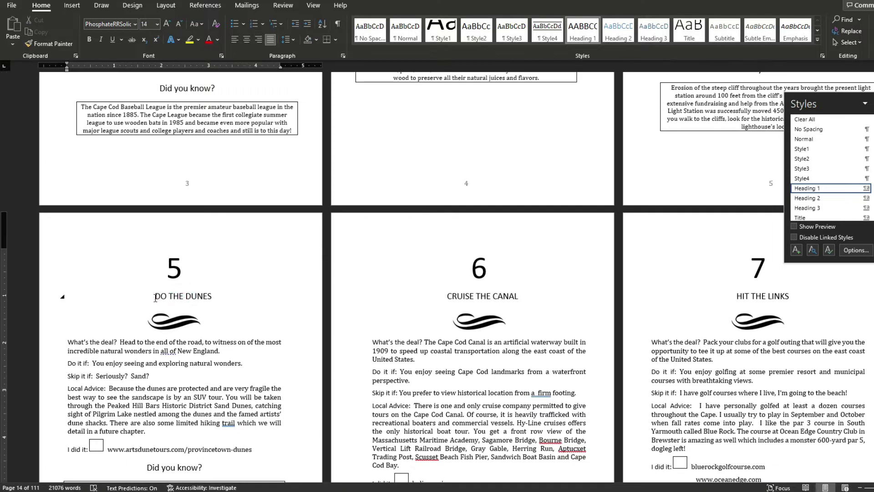
{"action": "left_click_drag", "start_coordinate": [156, 297], "coordinate": [66, 298]}
{"action": "key", "text": "BackSpace"}
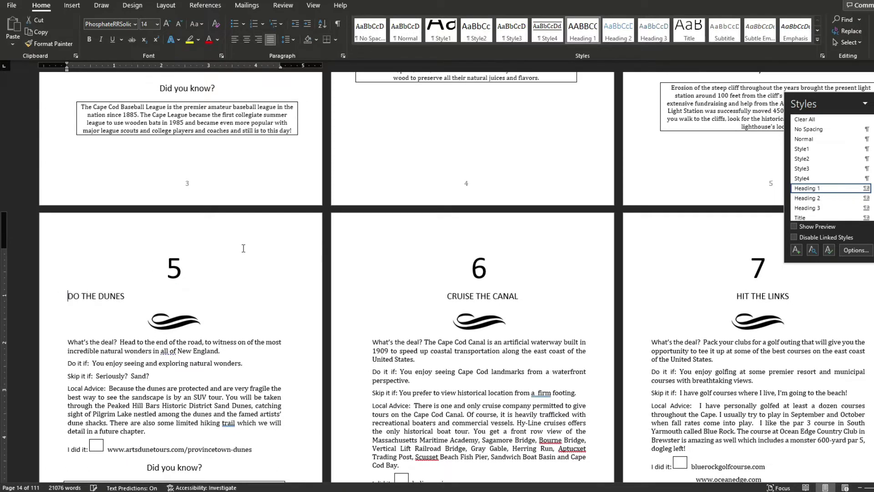
{"action": "left_click", "coordinate": [804, 188]}
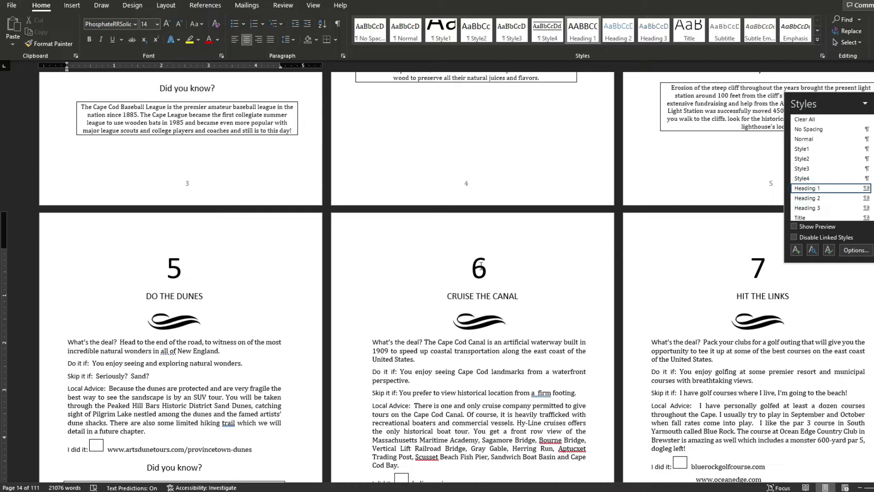
Verify Heading 1 on CRUISE THE CANAL, HIT THE LINKS, SEE THE SANDWICH GLASS MUSEUM, RIDE THE RAIL TRAIL, CLAMS AT COBIES, GO BACK IN TIME.
{"action": "left_click", "coordinate": [481, 296]}
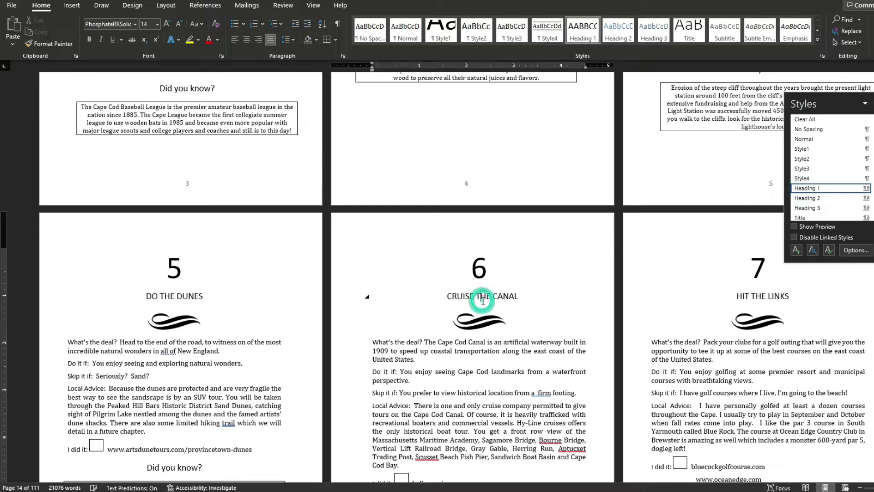
{"action": "left_click", "coordinate": [777, 297]}
{"action": "scroll", "coordinate": [734, 293], "scroll_direction": "down", "scroll_amount": 6}
{"action": "scroll", "coordinate": [591, 274], "scroll_direction": "down", "scroll_amount": 1}
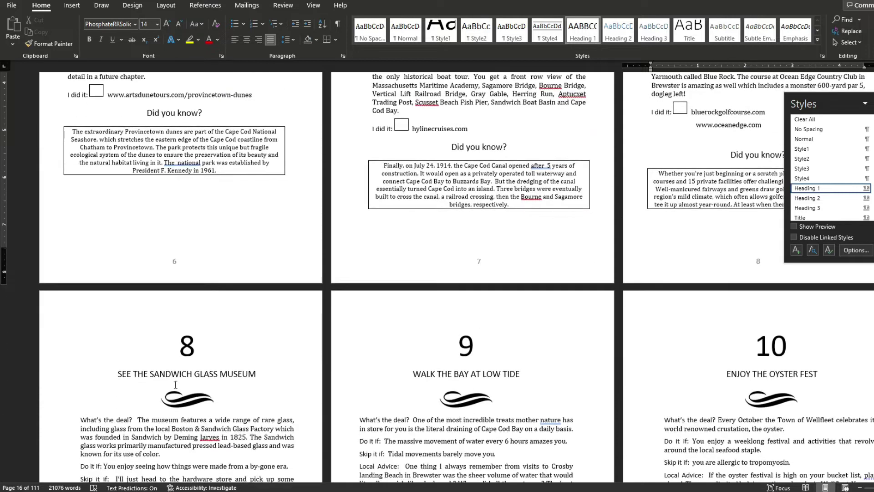
{"action": "left_click", "coordinate": [186, 373]}
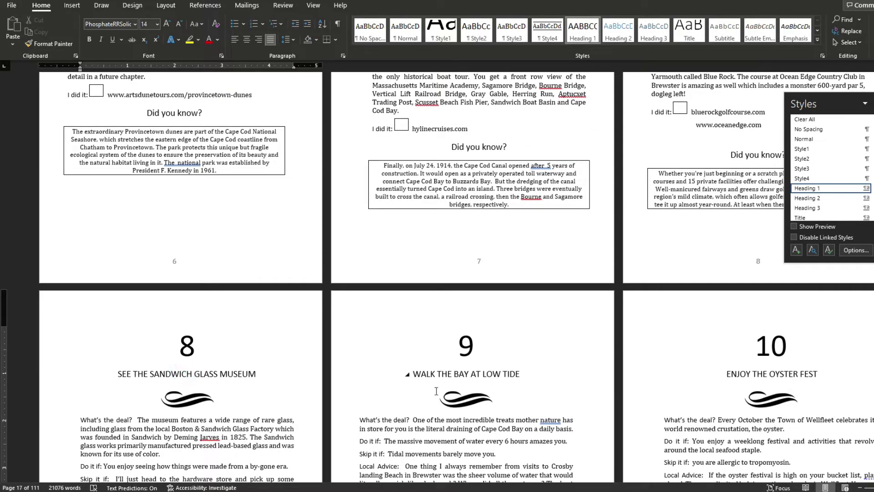
{"action": "left_click", "coordinate": [467, 375]}
{"action": "left_click", "coordinate": [760, 376]}
{"action": "scroll", "coordinate": [751, 371], "scroll_direction": "down", "scroll_amount": 4}
{"action": "scroll", "coordinate": [751, 369], "scroll_direction": "down", "scroll_amount": 4}
{"action": "left_click", "coordinate": [191, 405]}
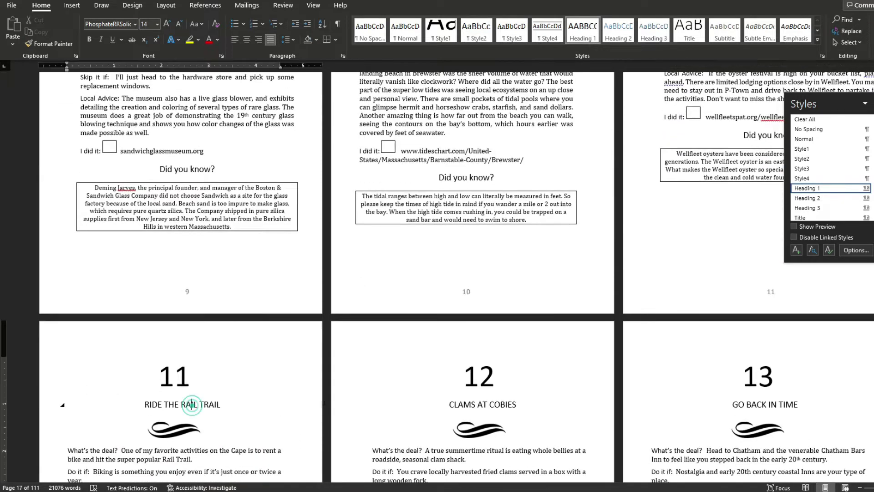
{"action": "left_click", "coordinate": [479, 403]}
{"action": "left_click", "coordinate": [778, 403]}
Verify chapters 14–16, HANG 10 AT COAST GUARD BEACH, WATCH WHALES, STROLL COMMERCIAL STREET and WANDER WOODS HOLE use Heading 1.
{"action": "scroll", "coordinate": [672, 401], "scroll_direction": "down", "scroll_amount": 6}
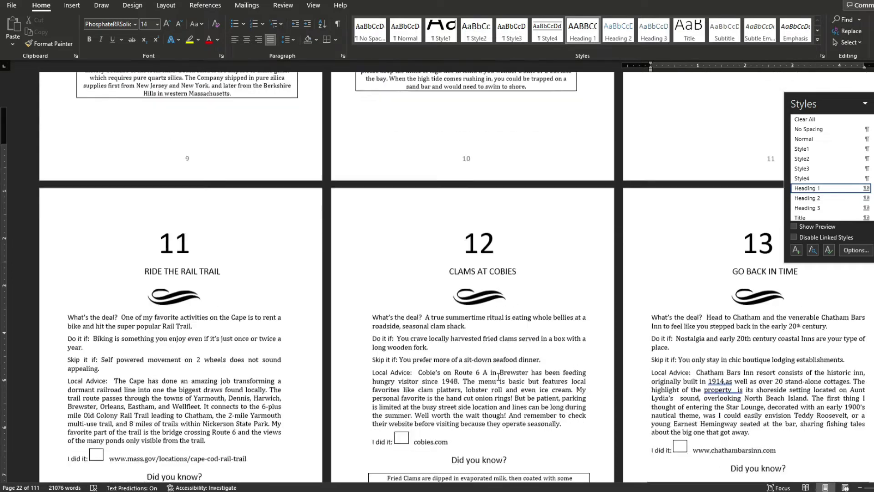
{"action": "scroll", "coordinate": [412, 352], "scroll_direction": "down", "scroll_amount": 5}
{"action": "scroll", "coordinate": [190, 337], "scroll_direction": "up", "scroll_amount": 1}
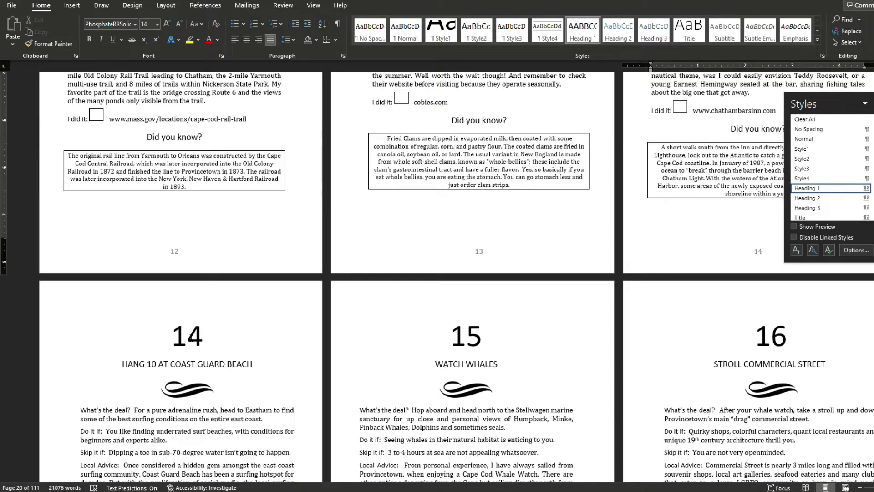
{"action": "double_click", "coordinate": [188, 336]}
{"action": "left_click", "coordinate": [187, 336]}
{"action": "left_click", "coordinate": [482, 337]}
{"action": "left_click", "coordinate": [771, 336]}
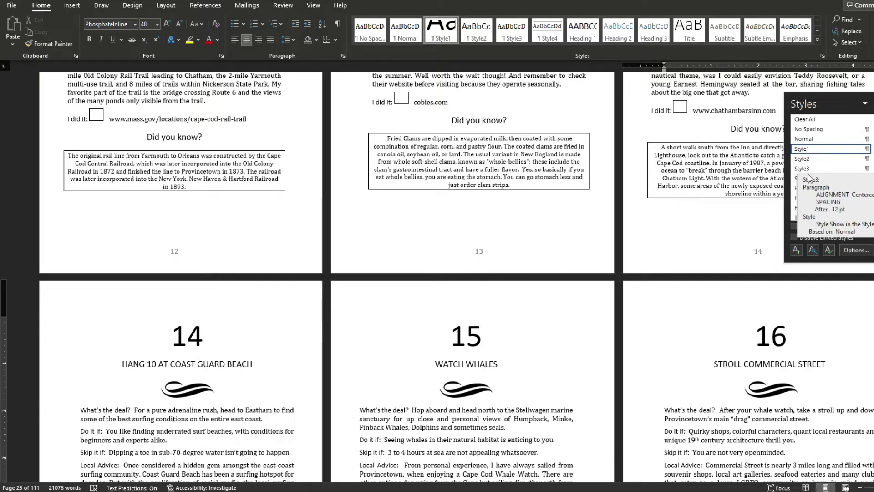
{"action": "left_click", "coordinate": [210, 364]}
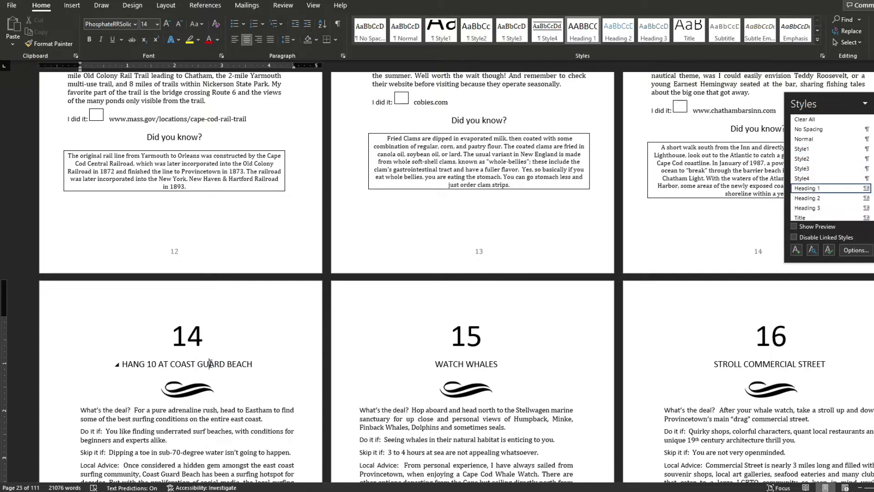
{"action": "left_click", "coordinate": [494, 363]}
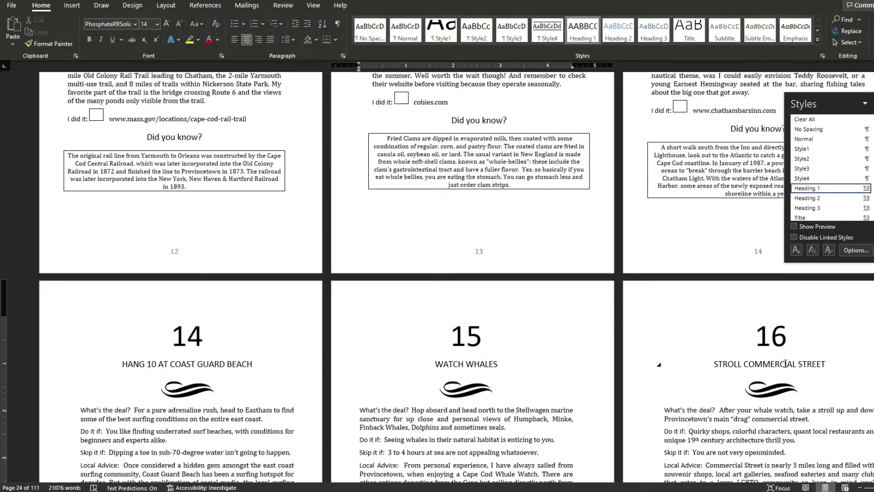
{"action": "left_click", "coordinate": [784, 364]}
{"action": "scroll", "coordinate": [631, 353], "scroll_direction": "down", "scroll_amount": 20}
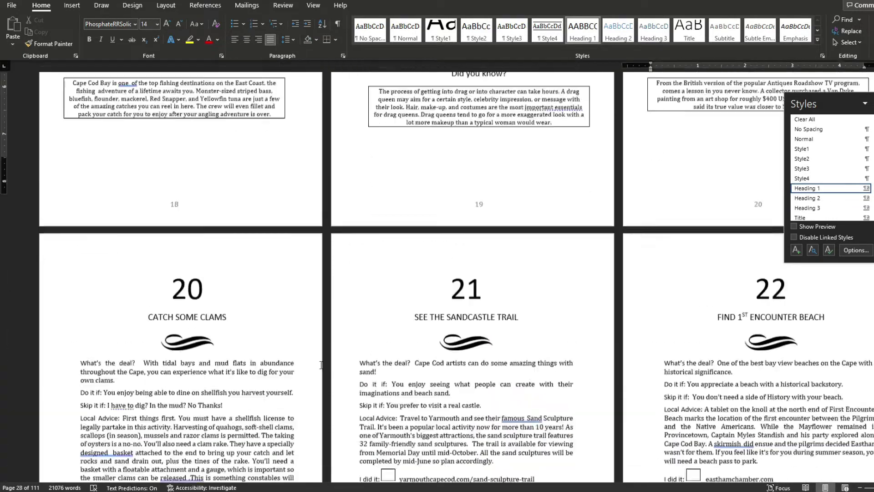
{"action": "left_click", "coordinate": [516, 314]}
Check HIKE THE DUNES and later chapter titles through the end of the manuscript.
{"action": "scroll", "coordinate": [839, 319], "scroll_direction": "down", "scroll_amount": 20}
{"action": "left_click", "coordinate": [504, 220]}
{"action": "scroll", "coordinate": [503, 220], "scroll_direction": "down", "scroll_amount": 20}
{"action": "left_click", "coordinate": [198, 404]}
{"action": "scroll", "coordinate": [707, 332], "scroll_direction": "down", "scroll_amount": 10}
{"action": "left_click", "coordinate": [418, 230]}
{"action": "scroll", "coordinate": [556, 294], "scroll_direction": "down", "scroll_amount": 10}
{"action": "left_click", "coordinate": [682, 295]}
{"action": "scroll", "coordinate": [682, 295], "scroll_direction": "down", "scroll_amount": 20}
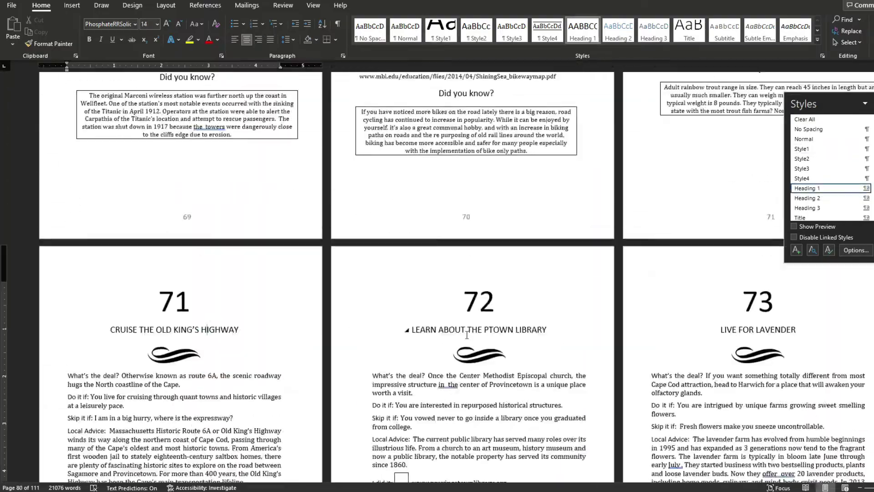
{"action": "scroll", "coordinate": [558, 332], "scroll_direction": "down", "scroll_amount": 15}
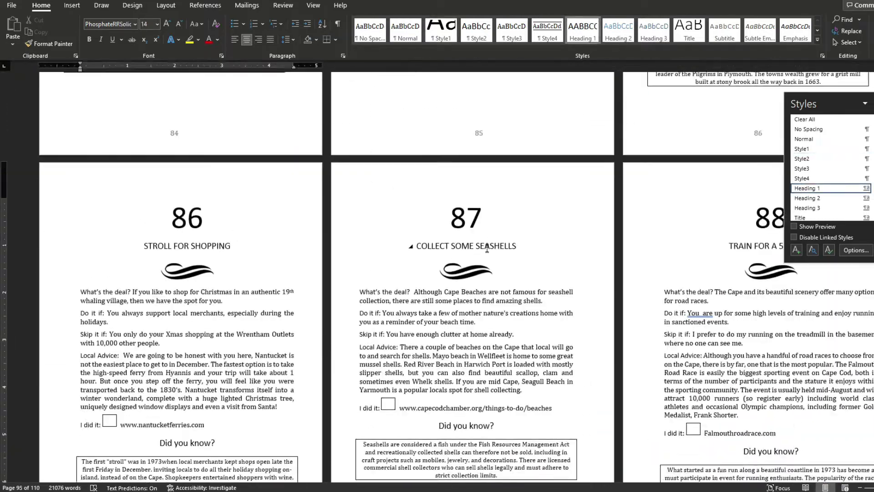
{"action": "scroll", "coordinate": [491, 227], "scroll_direction": "down", "scroll_amount": 15}
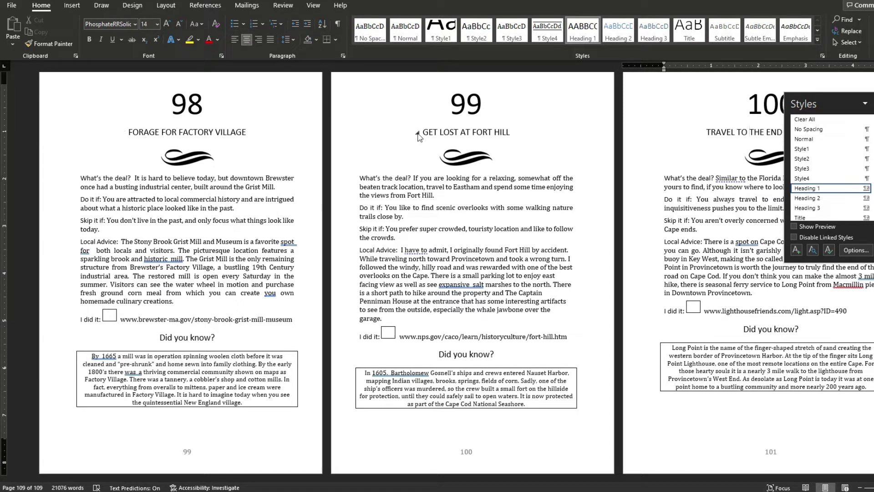
Return to the front of the book and click into the contents field and its CONTENTS title.
{"action": "scroll", "coordinate": [1, 85], "scroll_direction": "up", "scroll_amount": 20}
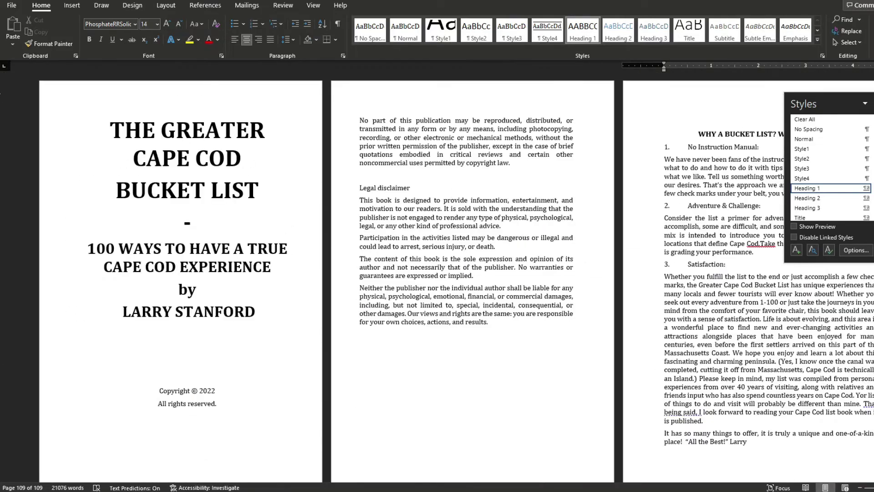
{"action": "scroll", "coordinate": [1, 91], "scroll_direction": "down", "scroll_amount": 15}
{"action": "scroll", "coordinate": [1, 91], "scroll_direction": "up", "scroll_amount": 6}
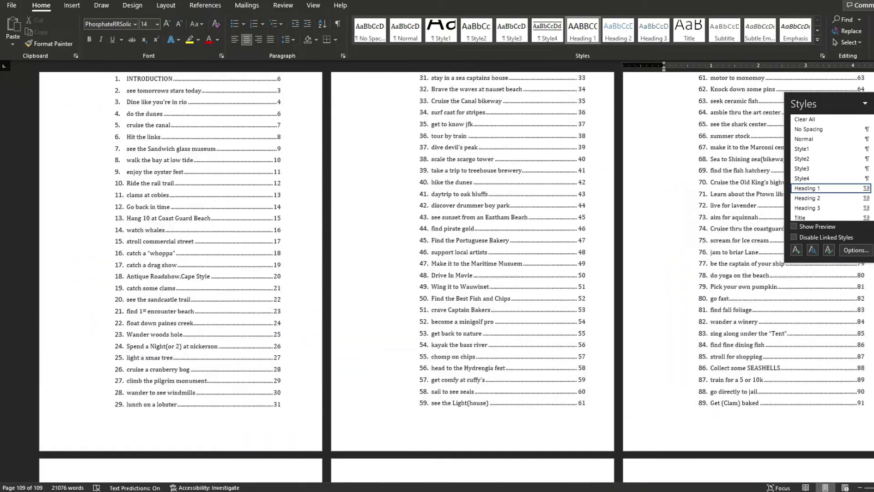
{"action": "left_click", "coordinate": [401, 200]}
{"action": "scroll", "coordinate": [205, 213], "scroll_direction": "up", "scroll_amount": 2}
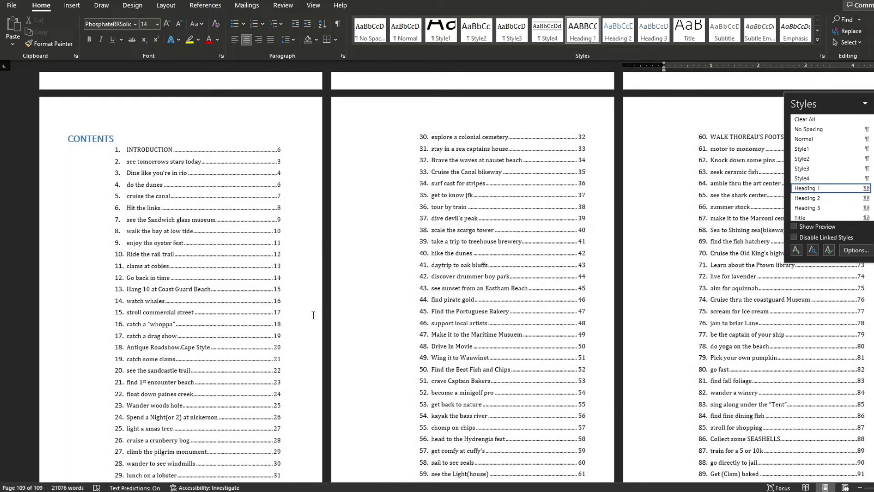
{"action": "scroll", "coordinate": [271, 310], "scroll_direction": "down", "scroll_amount": 3}
{"action": "scroll", "coordinate": [267, 308], "scroll_direction": "up", "scroll_amount": 3}
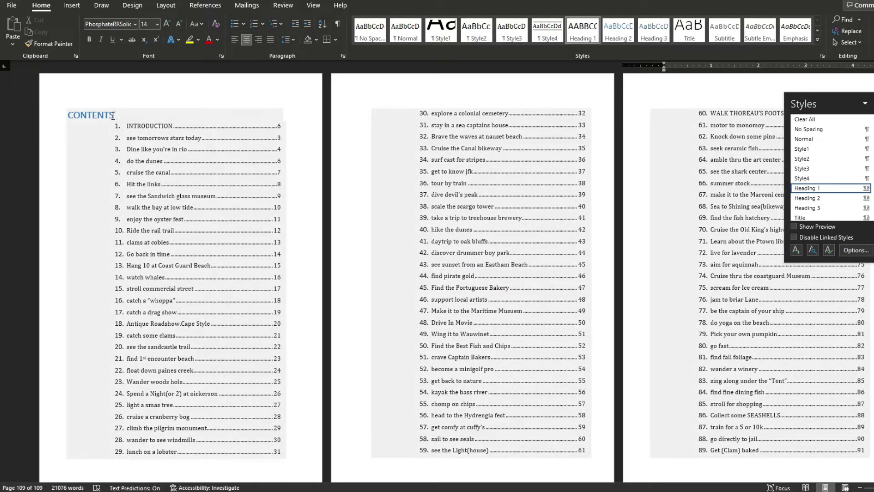
{"action": "left_click", "coordinate": [107, 116]}
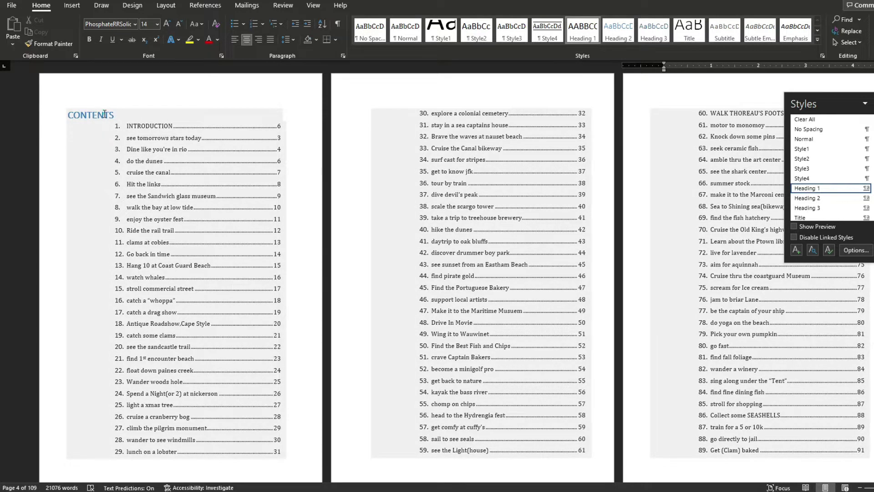
Update the entire table of contents so CLIMB CAHOON HALLOW and HIKE TO THE HIGHLAND LIGHT appear.
{"action": "left_click", "coordinate": [105, 114]}
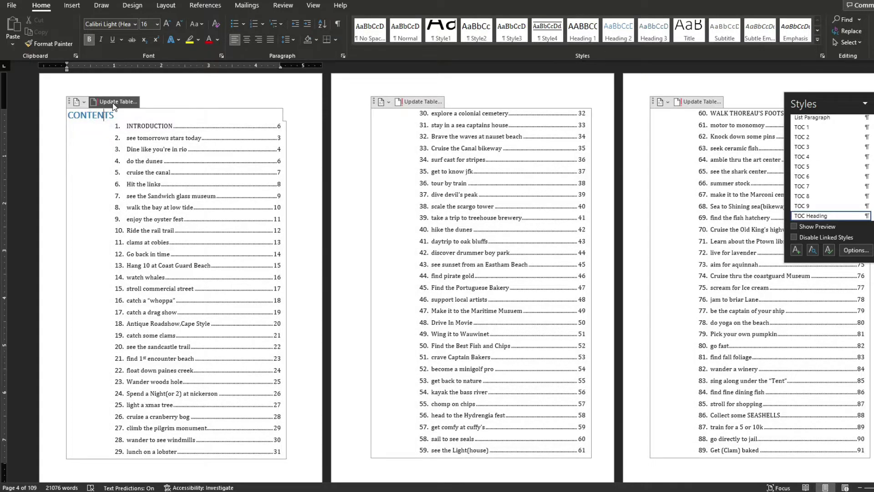
{"action": "left_click", "coordinate": [113, 103]}
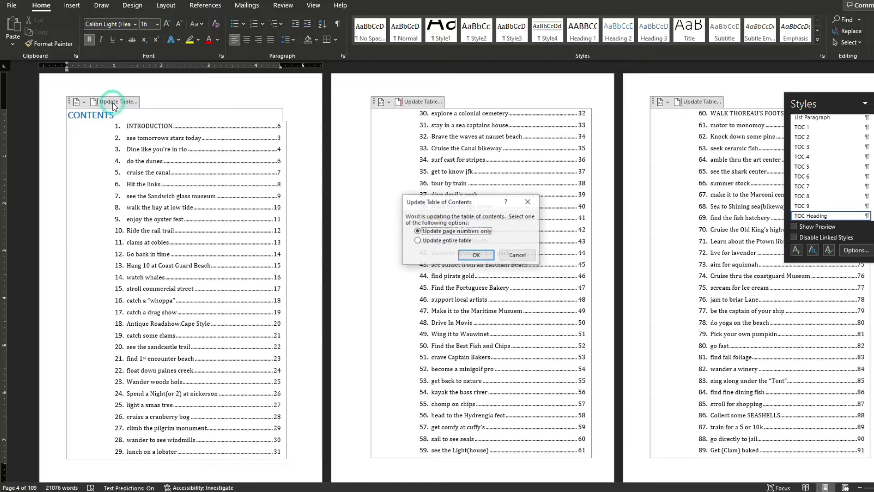
{"action": "left_click", "coordinate": [424, 242]}
{"action": "left_click", "coordinate": [477, 255]}
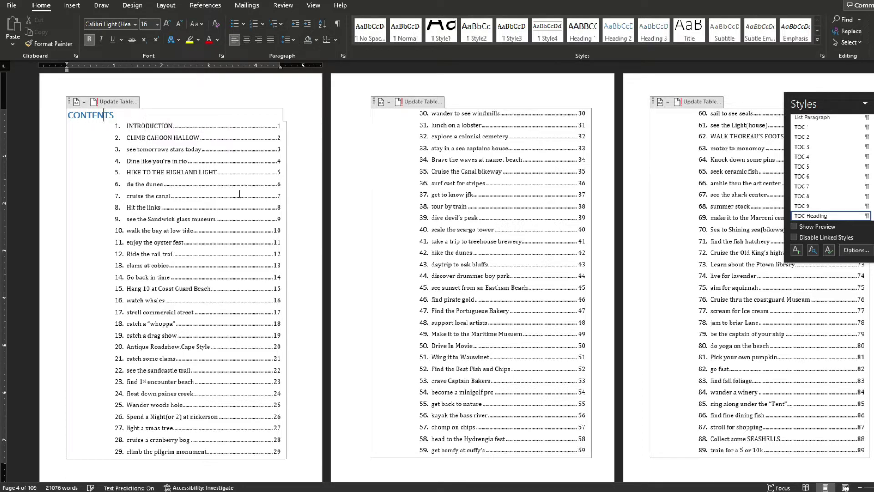
Overtype the SEE TOMORROWS STARS TODAY chapter 2 heading with test text, then backspace it.
{"action": "scroll", "coordinate": [248, 195], "scroll_direction": "down", "scroll_amount": 8}
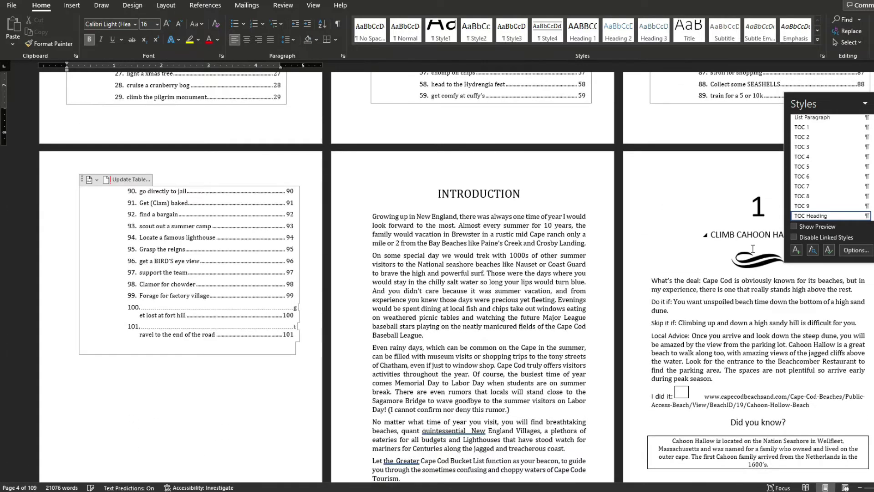
{"action": "scroll", "coordinate": [154, 412], "scroll_direction": "down", "scroll_amount": 7}
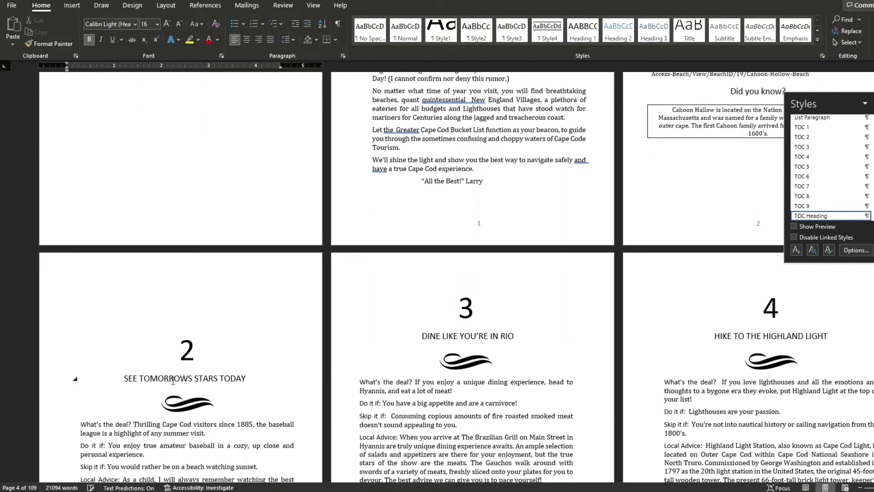
{"action": "left_click", "coordinate": [173, 379]}
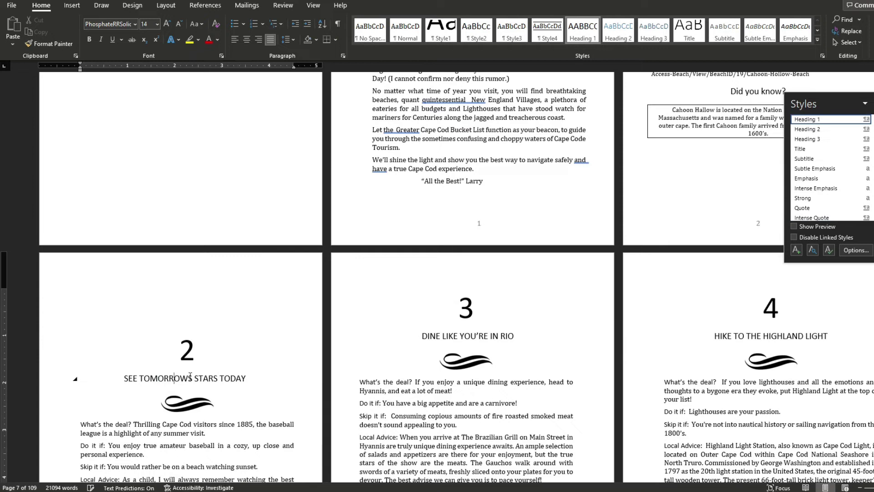
{"action": "left_click_drag", "start_coordinate": [247, 379], "coordinate": [130, 379]}
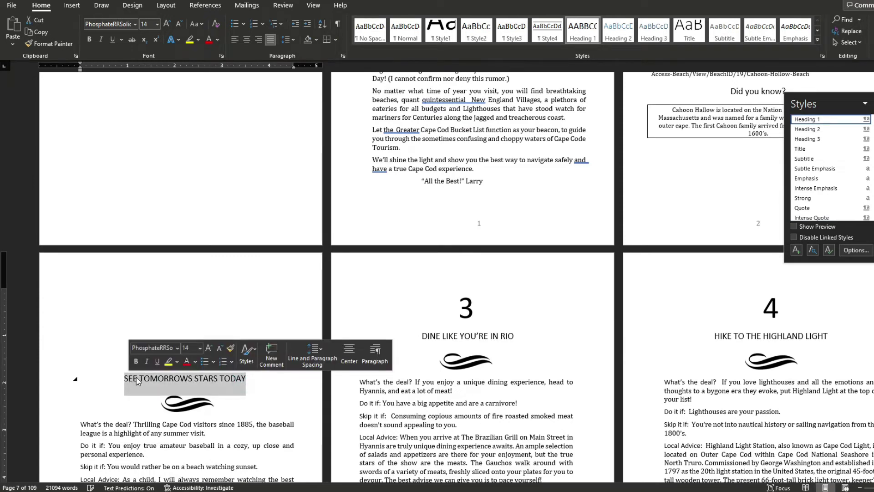
{"action": "type", "text": "SEE"}
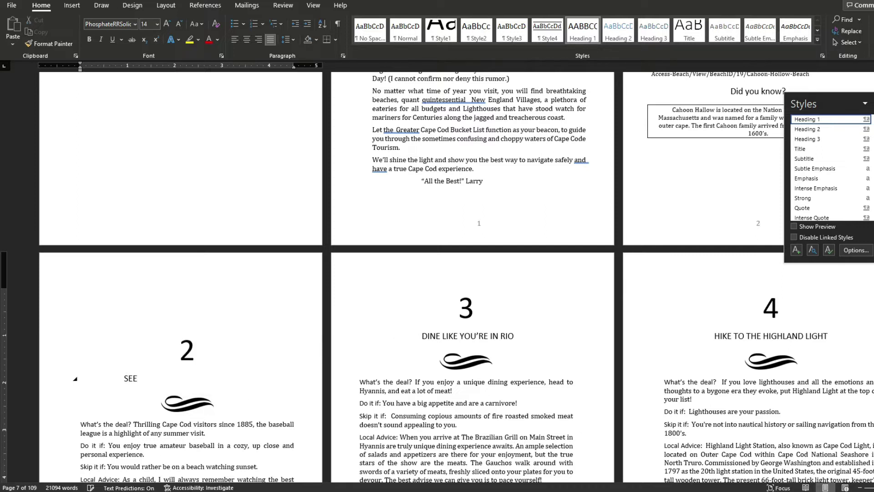
{"action": "type", "text": " TOMMOOKJDFJALSJF;"}
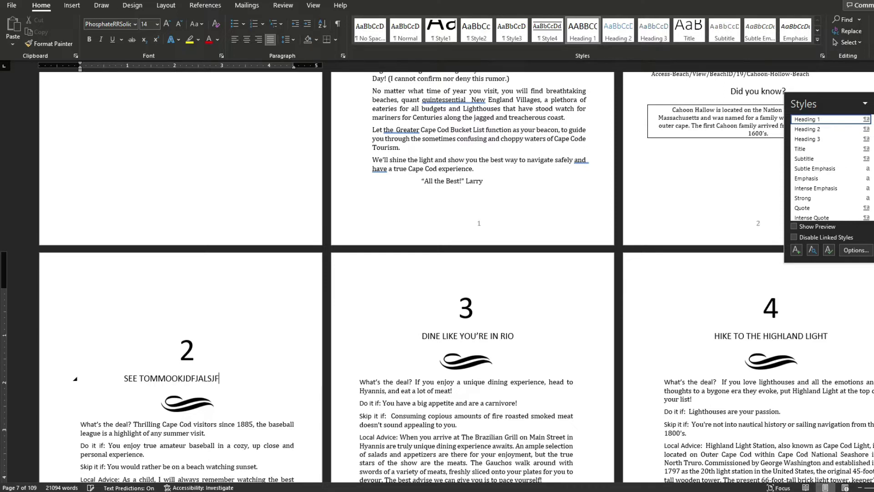
{"action": "key", "text": "BackSpace"}
{"action": "key", "text": "BackSpace"}
{"action": "key", "text": "BackSpace"}
{"action": "key", "text": "BackSpace"}
{"action": "key", "text": "BackSpace"}
{"action": "key", "text": "BackSpace"}
{"action": "key", "text": "BackSpace"}
{"action": "key", "text": "BackSpace"}
{"action": "key", "text": "BackSpace"}
{"action": "key", "text": "BackSpace"}
{"action": "key", "text": "BackSpace"}
{"action": "key", "text": "BackSpace"}
{"action": "key", "text": "BackSpace"}
{"action": "key", "text": "BackSpace"}
{"action": "key", "text": "BackSpace"}
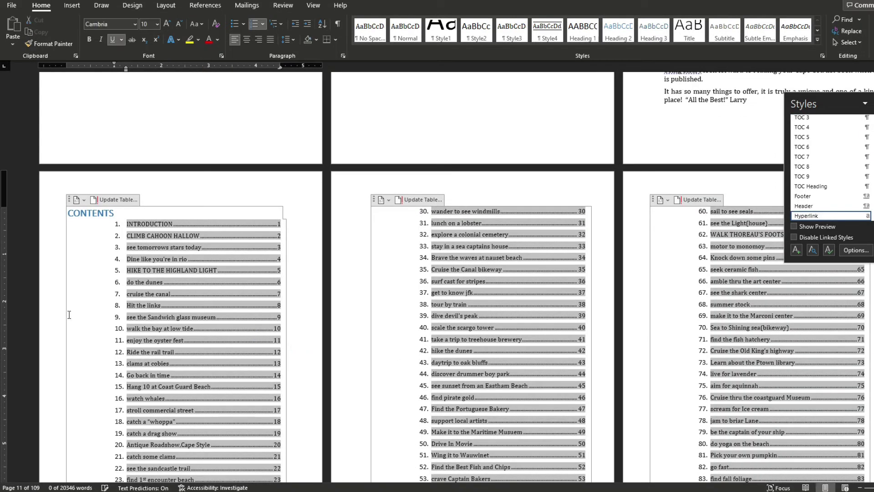
Select the chapter 1 heading and retype it as 'CLIMB CAHOON HALLOW'.
{"action": "left_click", "coordinate": [57, 316]}
{"action": "left_click", "coordinate": [245, 125]}
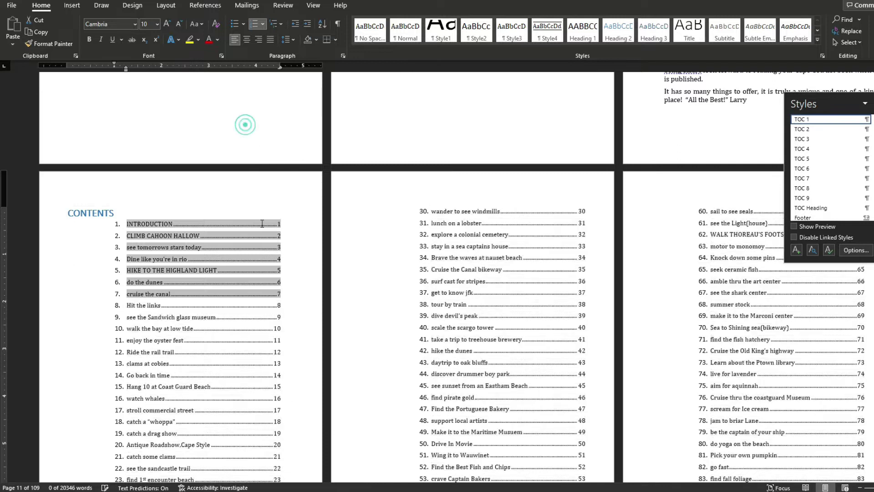
{"action": "left_click", "coordinate": [272, 290]}
{"action": "scroll", "coordinate": [219, 286], "scroll_direction": "down", "scroll_amount": 2}
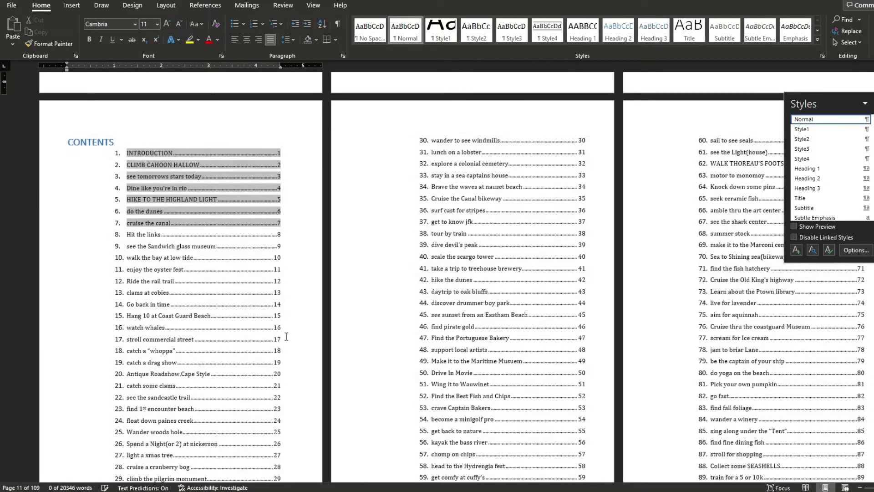
{"action": "scroll", "coordinate": [173, 162], "scroll_direction": "down", "scroll_amount": 1}
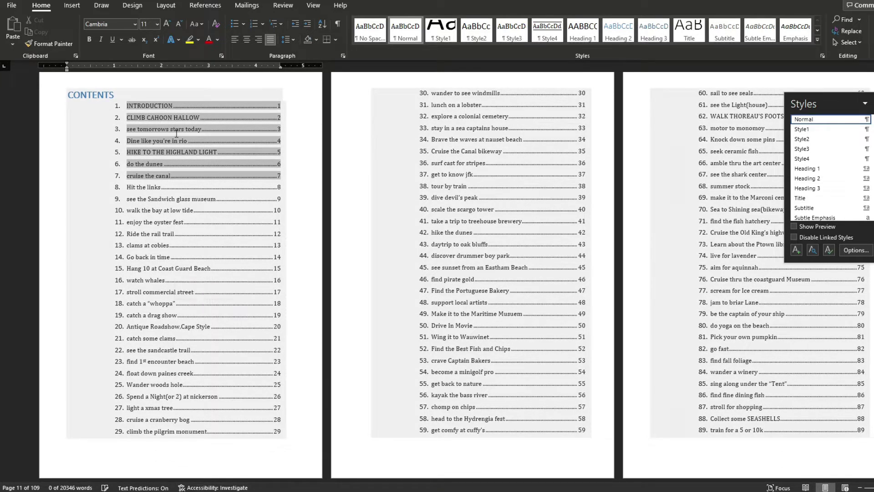
{"action": "scroll", "coordinate": [205, 286], "scroll_direction": "down", "scroll_amount": 2}
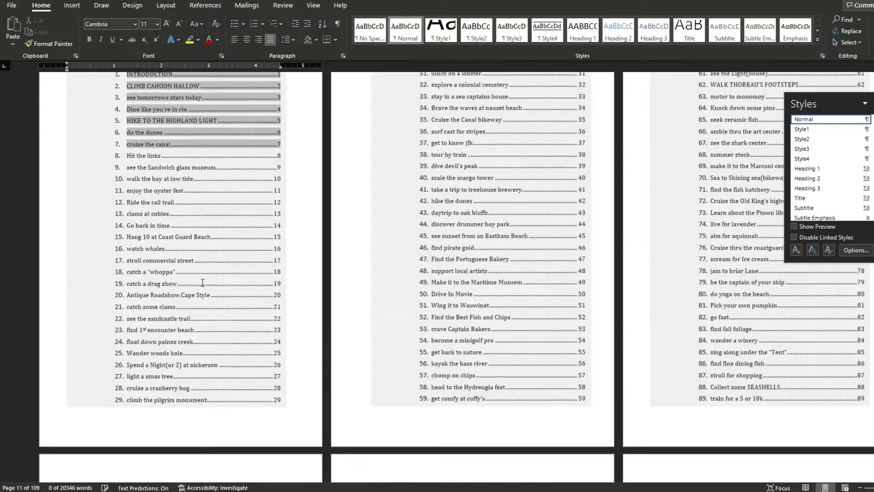
{"action": "scroll", "coordinate": [148, 166], "scroll_direction": "up", "scroll_amount": 3}
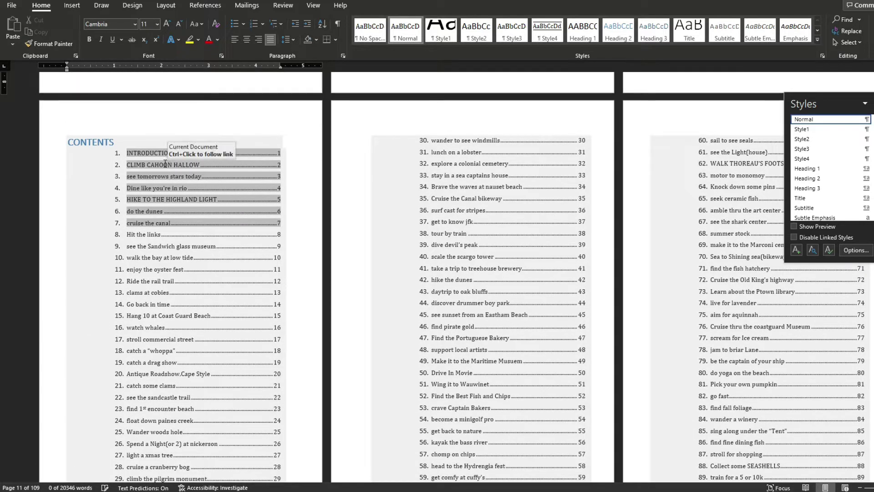
{"action": "scroll", "coordinate": [510, 382], "scroll_direction": "down", "scroll_amount": 10}
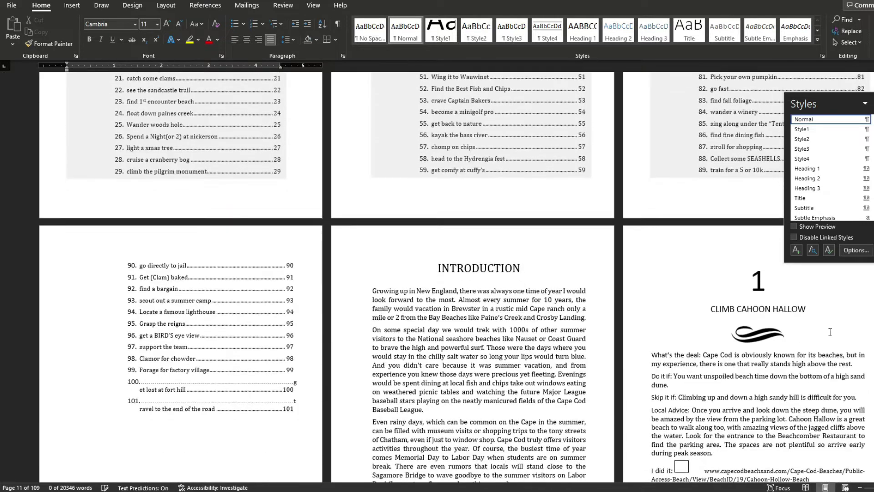
{"action": "left_click", "coordinate": [806, 306]}
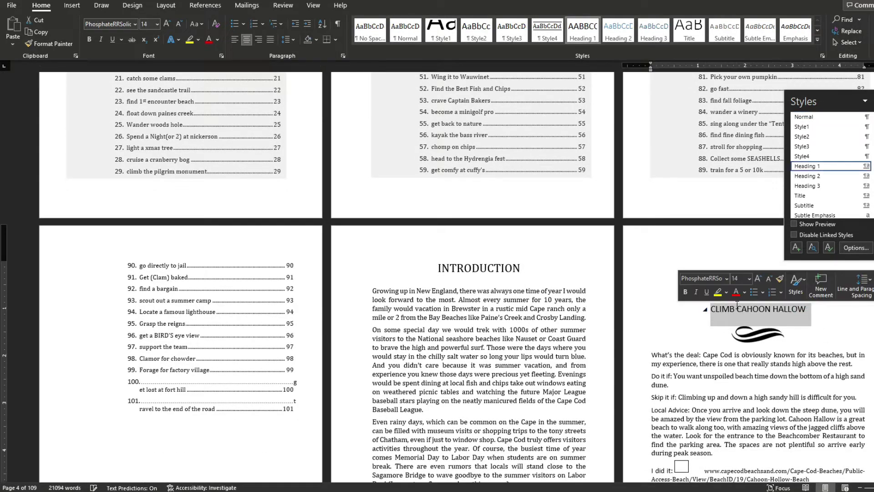
{"action": "type", "text": "CLIMB"}
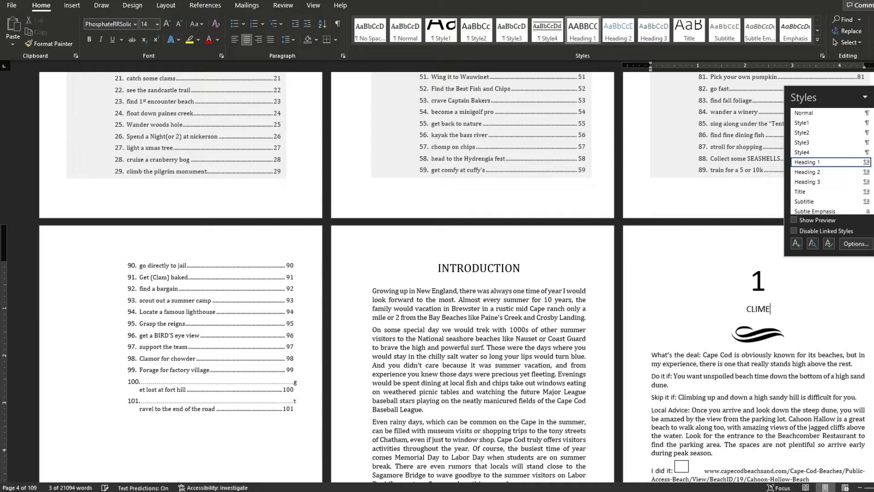
{"action": "type", "text": " CAHOON HALLOW"}
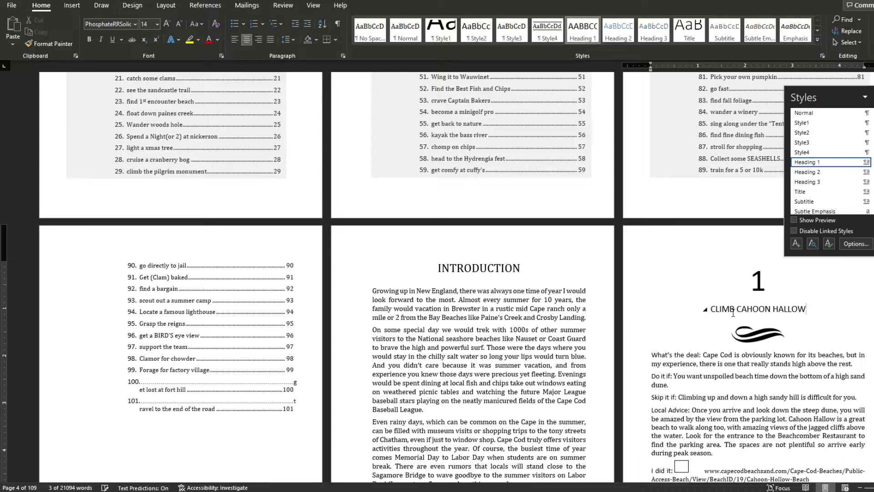
{"action": "scroll", "coordinate": [736, 315], "scroll_direction": "up", "scroll_amount": 7}
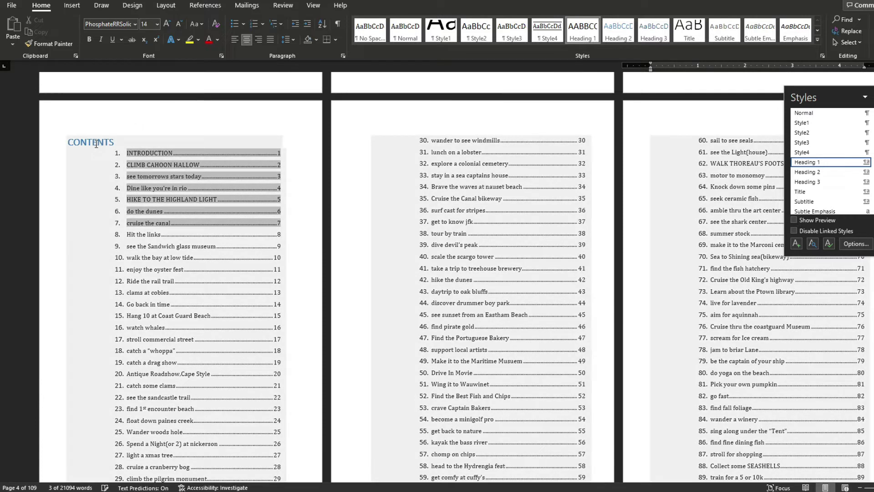
Select the CONTENTS heading and scroll through the refreshed entries, now ending at entry 101.
{"action": "left_click", "coordinate": [96, 144]}
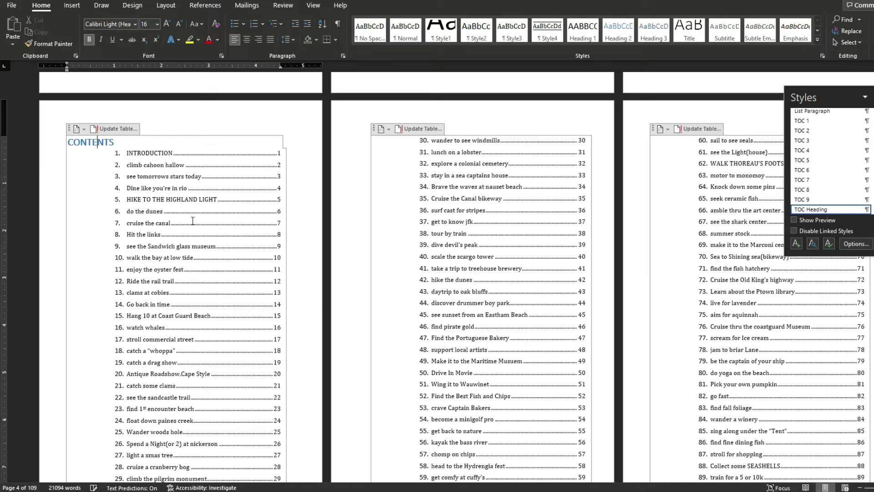
{"action": "scroll", "coordinate": [240, 287], "scroll_direction": "down", "scroll_amount": 8}
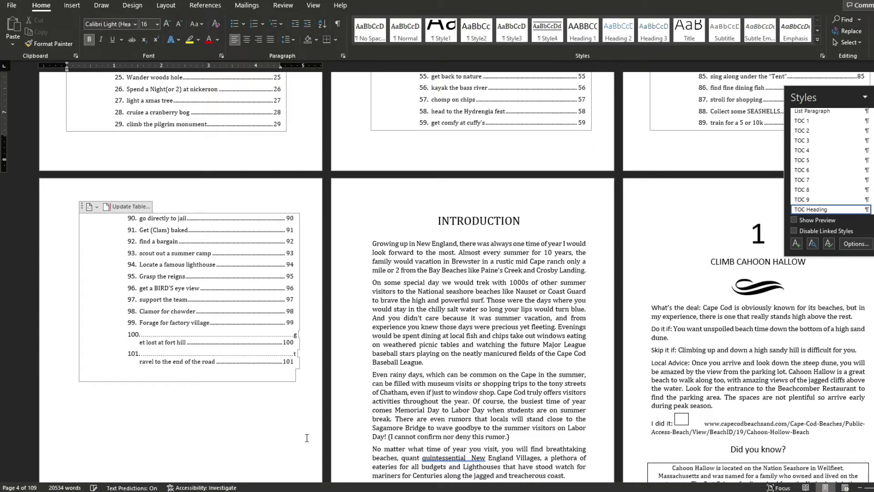
{"action": "scroll", "coordinate": [188, 327], "scroll_direction": "up", "scroll_amount": 1}
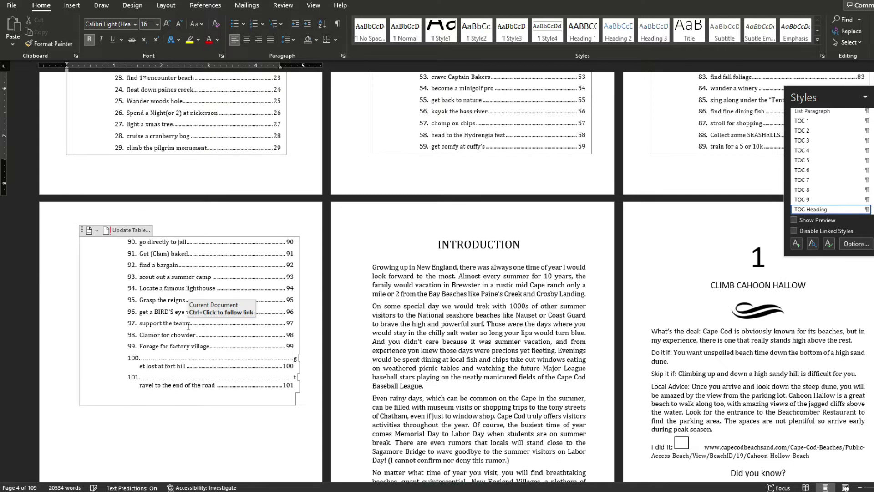
{"action": "scroll", "coordinate": [190, 327], "scroll_direction": "up", "scroll_amount": 6}
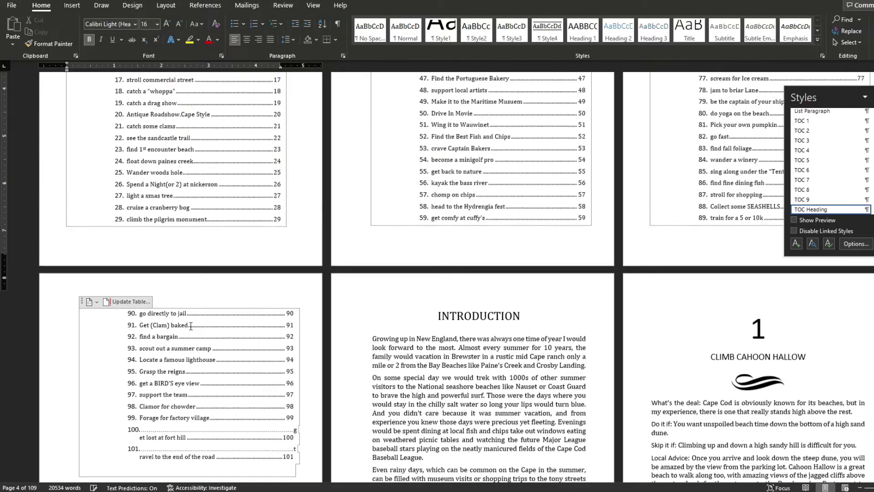
{"action": "scroll", "coordinate": [191, 326], "scroll_direction": "up", "scroll_amount": 10}
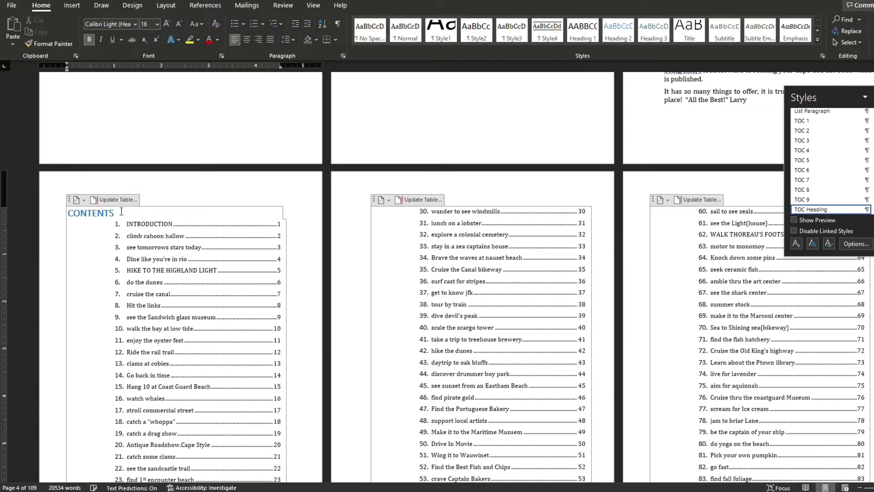
{"action": "left_click_drag", "start_coordinate": [125, 221], "coordinate": [301, 458]}
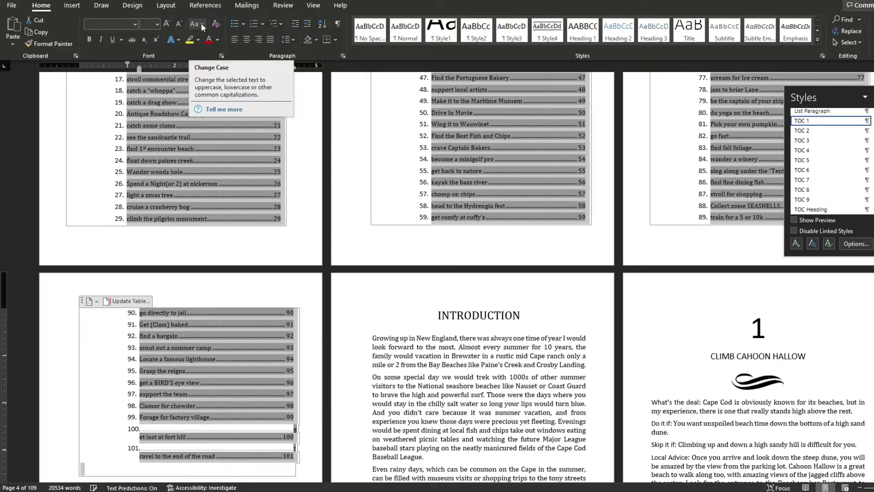
{"action": "left_click", "coordinate": [200, 23]}
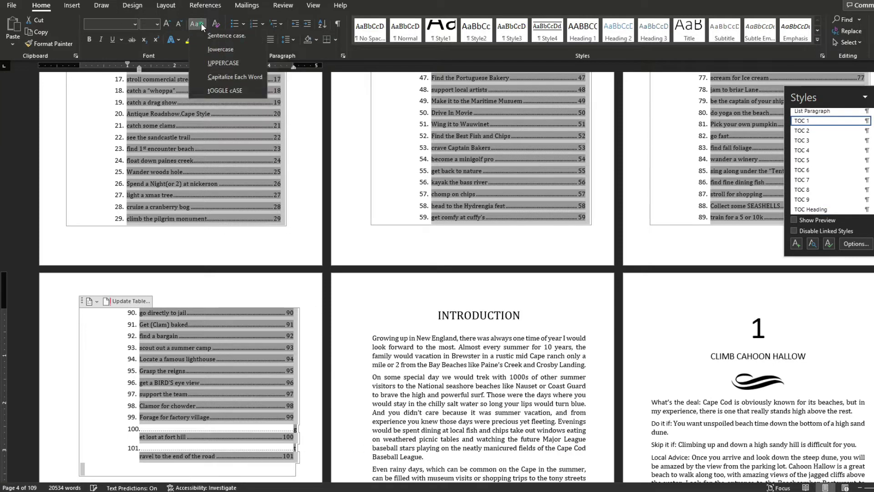
{"action": "left_click", "coordinate": [210, 63]}
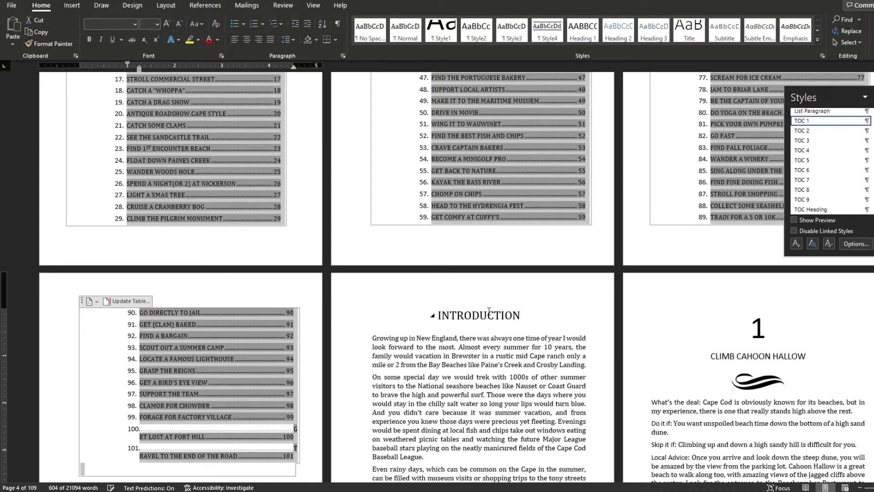
{"action": "scroll", "coordinate": [512, 321], "scroll_direction": "down", "scroll_amount": 2}
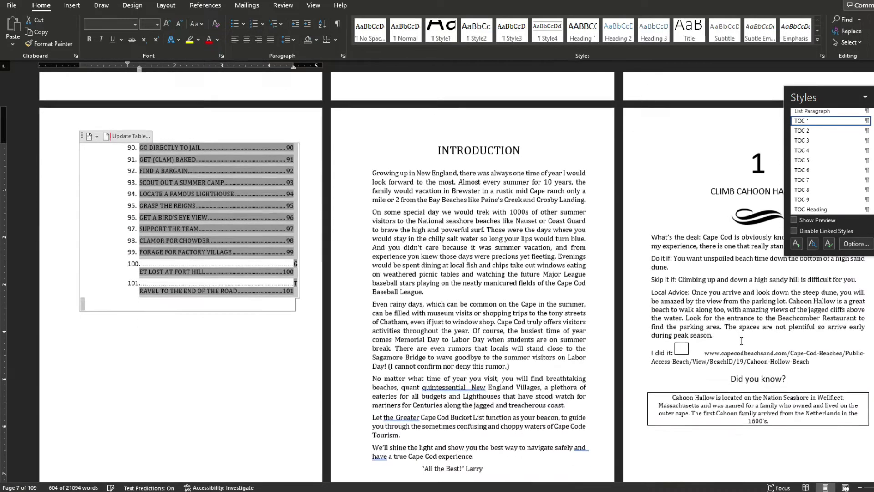
{"action": "scroll", "coordinate": [419, 323], "scroll_direction": "up", "scroll_amount": 8}
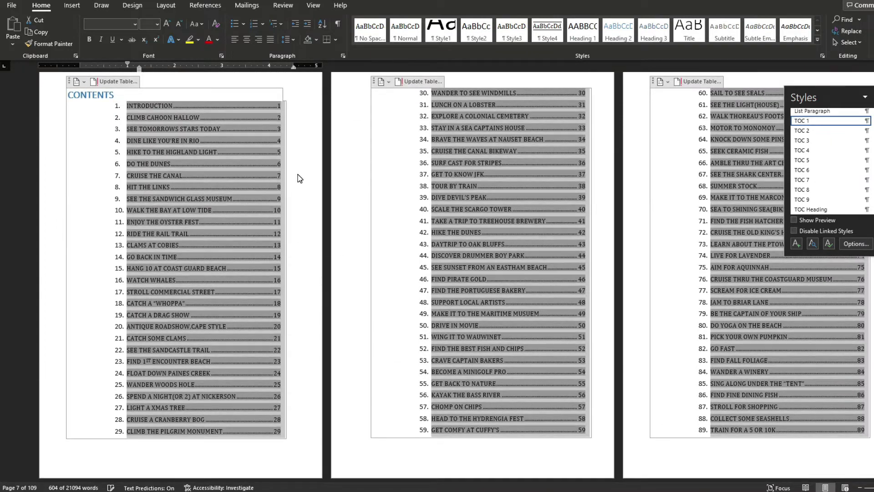
{"action": "left_click", "coordinate": [297, 173]}
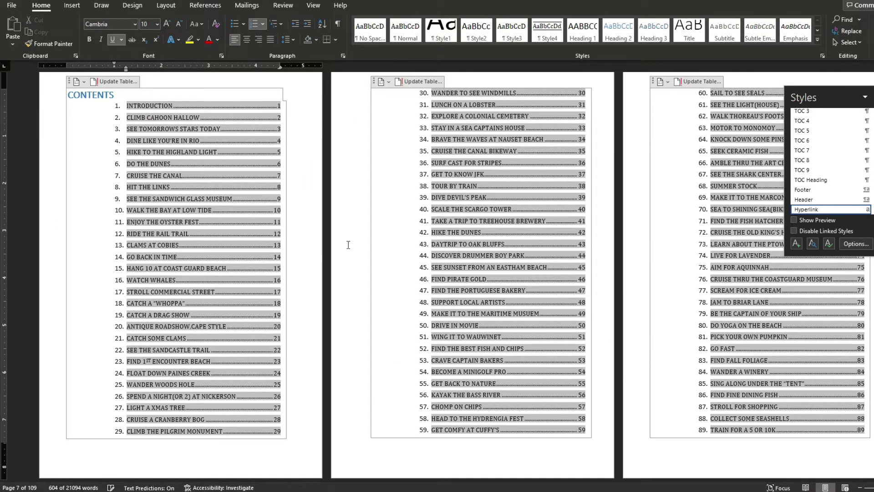
{"action": "scroll", "coordinate": [289, 243], "scroll_direction": "down", "scroll_amount": 10}
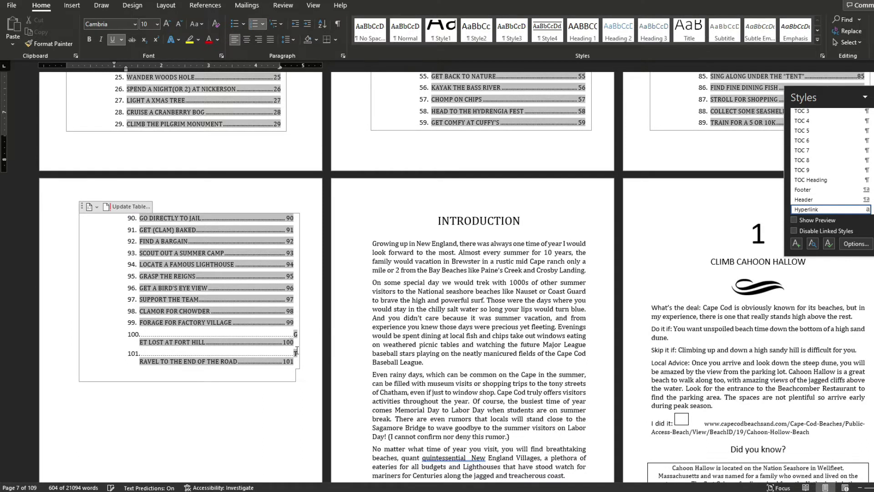
Select the table of contents entries and decrease their font size to fit three pages.
{"action": "left_click", "coordinate": [279, 335]}
{"action": "left_click", "coordinate": [297, 362]}
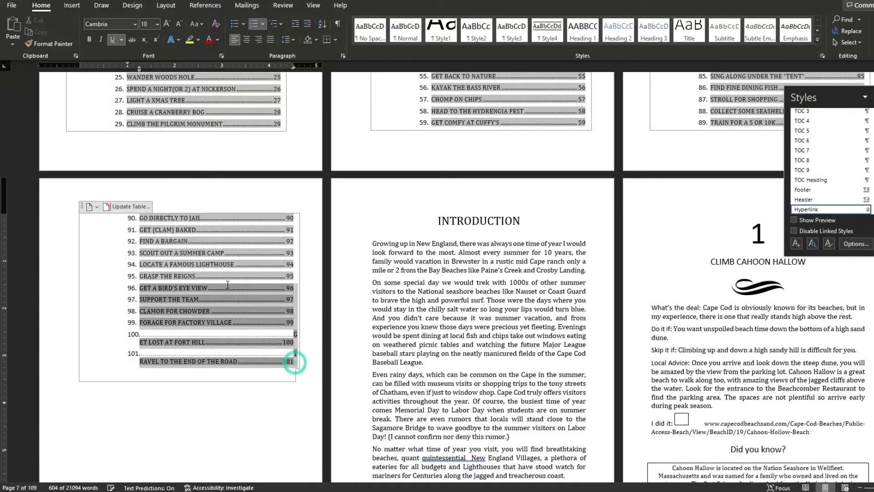
{"action": "scroll", "coordinate": [293, 357], "scroll_direction": "up", "scroll_amount": 10}
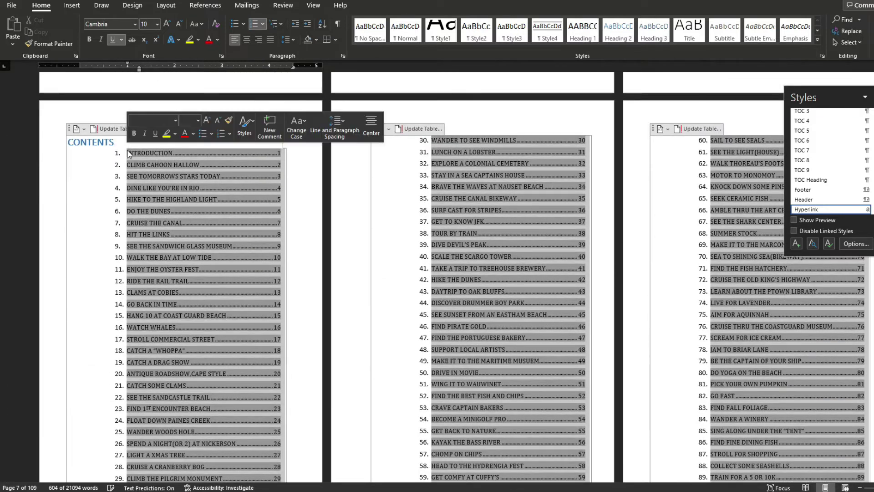
{"action": "left_click_drag", "start_coordinate": [132, 139], "coordinate": [128, 151]}
{"action": "left_click", "coordinate": [176, 22]}
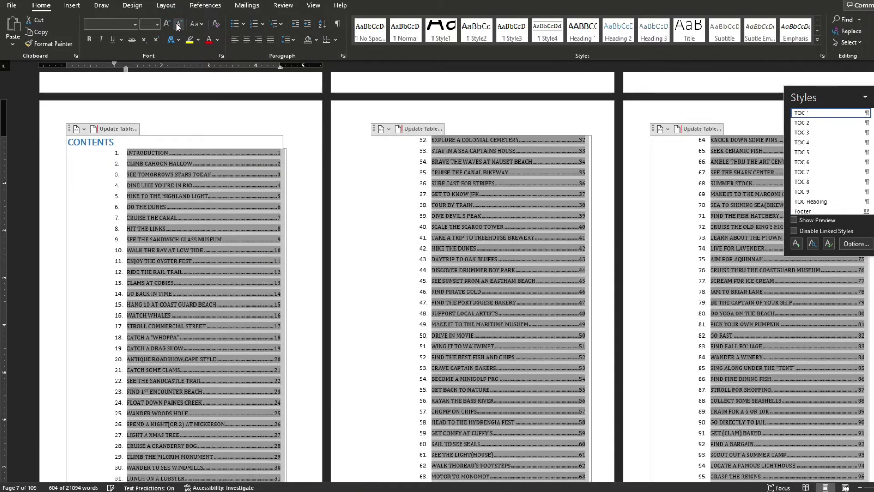
{"action": "scroll", "coordinate": [229, 227], "scroll_direction": "down", "scroll_amount": 4}
{"action": "scroll", "coordinate": [229, 226], "scroll_direction": "down", "scroll_amount": 2}
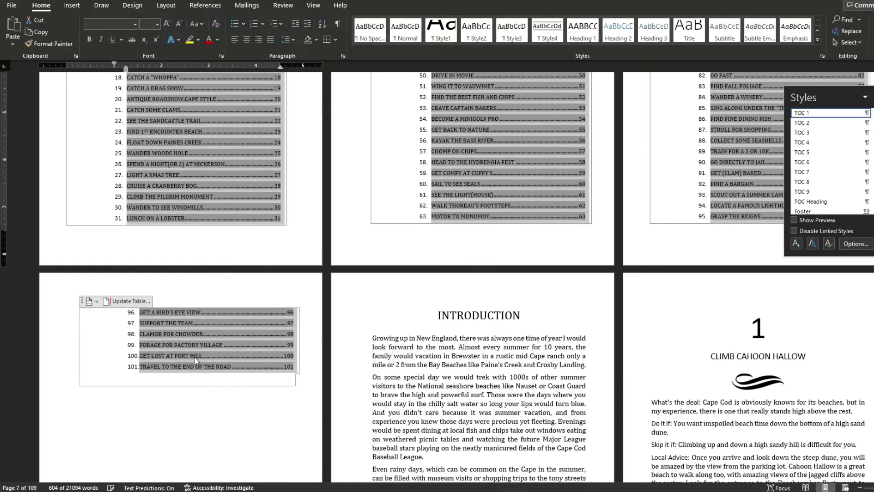
{"action": "scroll", "coordinate": [255, 377], "scroll_direction": "up", "scroll_amount": 8}
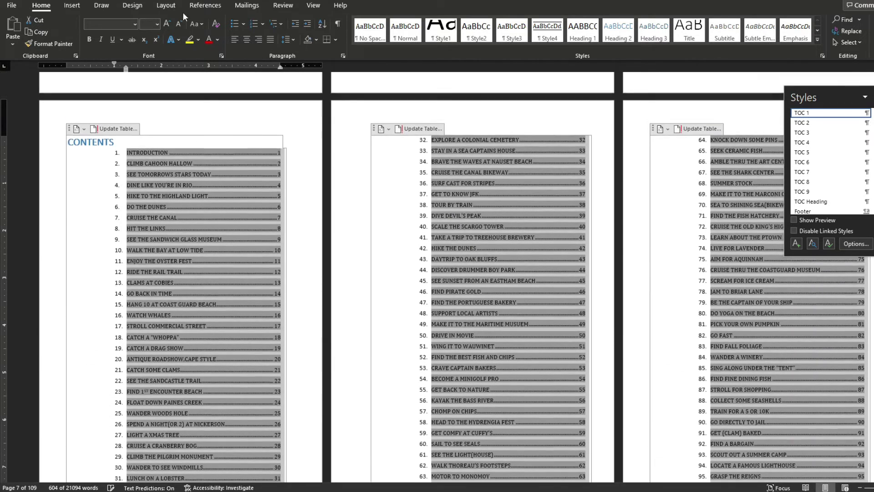
{"action": "scroll", "coordinate": [314, 305], "scroll_direction": "down", "scroll_amount": 5}
{"action": "scroll", "coordinate": [402, 207], "scroll_direction": "up", "scroll_amount": 2}
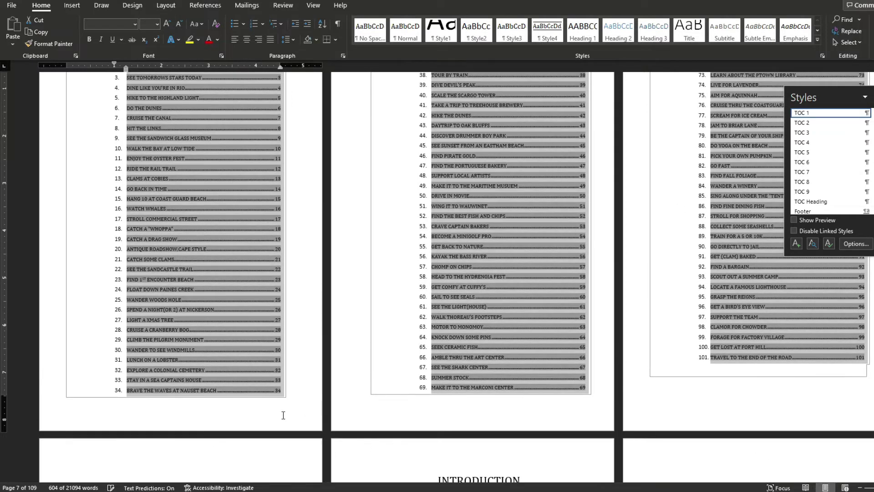
{"action": "left_click", "coordinate": [257, 451]}
Select and delete the empty paragraphs on the blank page before INTRODUCTION.
{"action": "scroll", "coordinate": [258, 450], "scroll_direction": "down", "scroll_amount": 4}
{"action": "scroll", "coordinate": [397, 358], "scroll_direction": "up", "scroll_amount": 8}
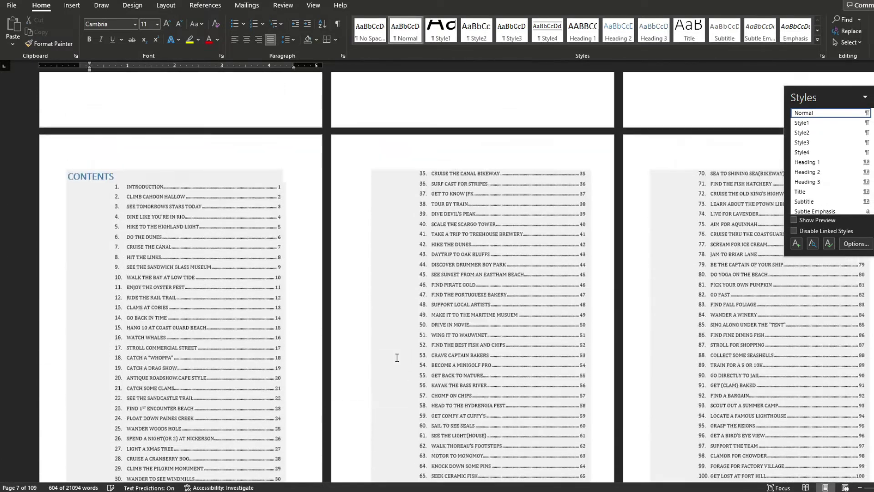
{"action": "scroll", "coordinate": [397, 358], "scroll_direction": "down", "scroll_amount": 8}
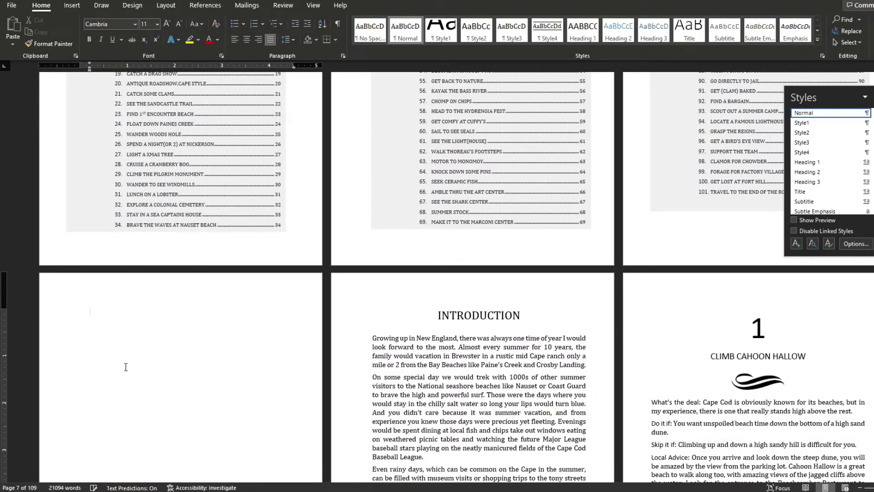
{"action": "left_click", "coordinate": [91, 306]}
{"action": "left_click_drag", "start_coordinate": [90, 309], "coordinate": [119, 441]}
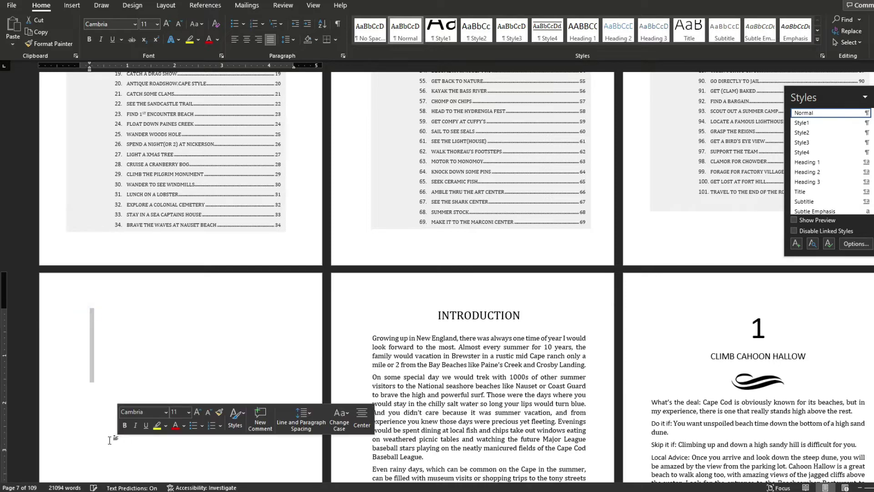
{"action": "key", "text": "Delete"}
{"action": "scroll", "coordinate": [381, 253], "scroll_direction": "up", "scroll_amount": 7}
{"action": "scroll", "coordinate": [178, 297], "scroll_direction": "down", "scroll_amount": 6}
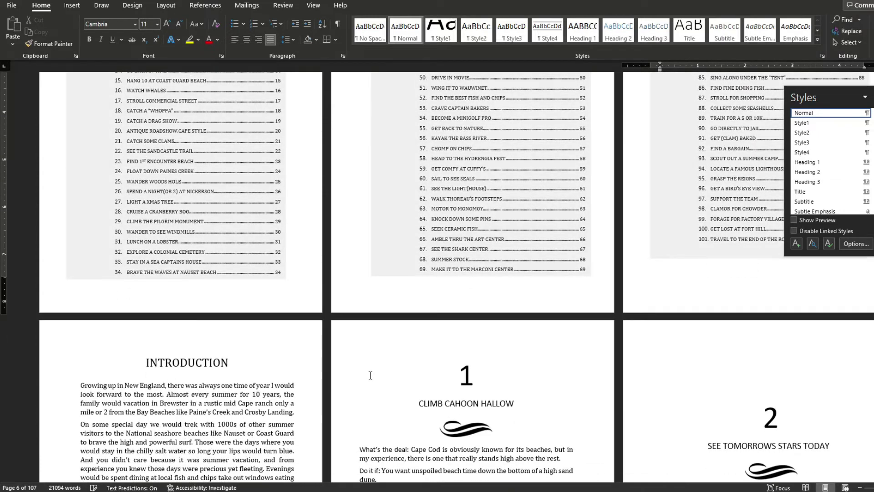
Update the entire table of contents, then undo it to restore the uppercase entries.
{"action": "scroll", "coordinate": [373, 371], "scroll_direction": "down", "scroll_amount": 6}
{"action": "scroll", "coordinate": [333, 346], "scroll_direction": "up", "scroll_amount": 10}
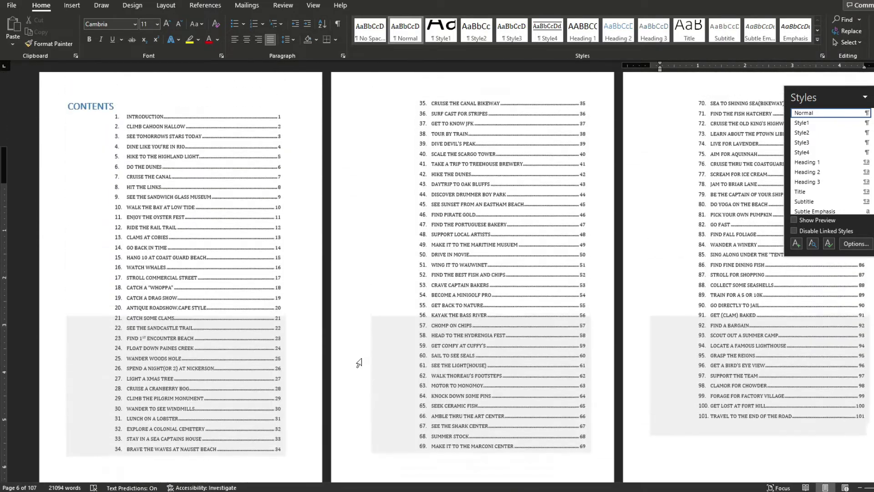
{"action": "left_click", "coordinate": [105, 188]}
{"action": "left_click", "coordinate": [117, 176]}
{"action": "left_click", "coordinate": [418, 240]}
{"action": "left_click", "coordinate": [476, 254]}
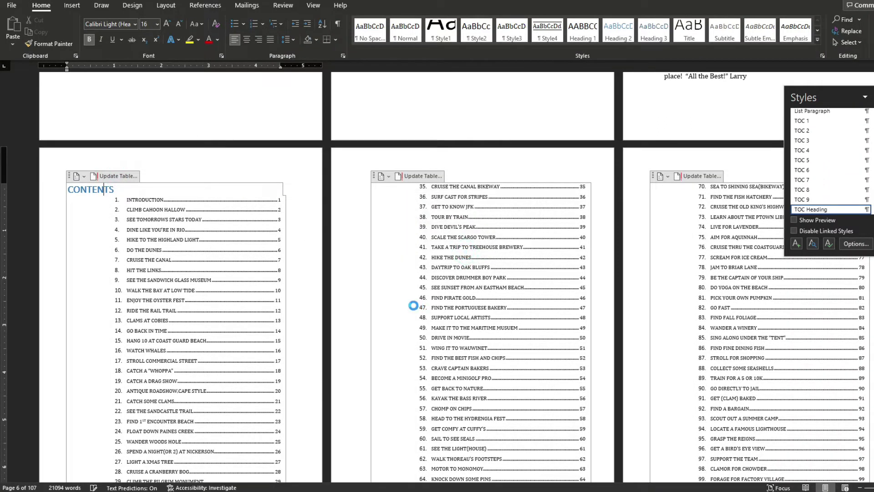
{"action": "scroll", "coordinate": [283, 268], "scroll_direction": "down", "scroll_amount": 5}
{"action": "scroll", "coordinate": [282, 267], "scroll_direction": "up", "scroll_amount": 5}
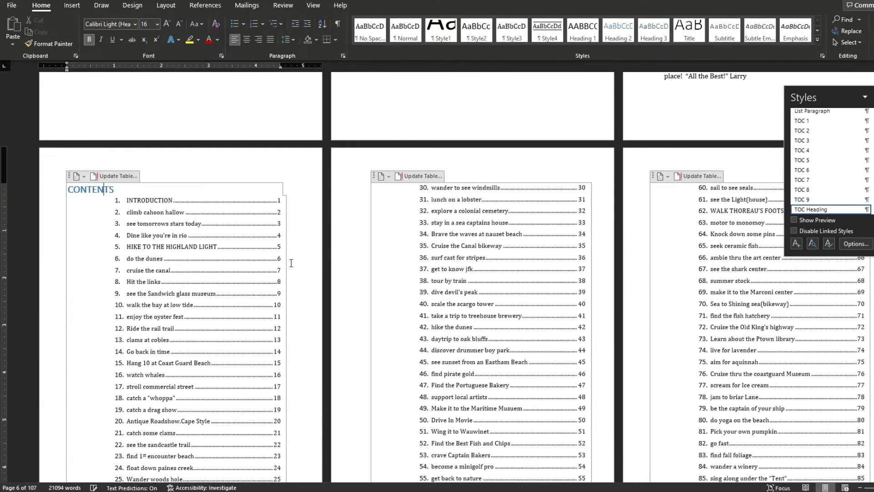
{"action": "key", "text": "ctrl+z"}
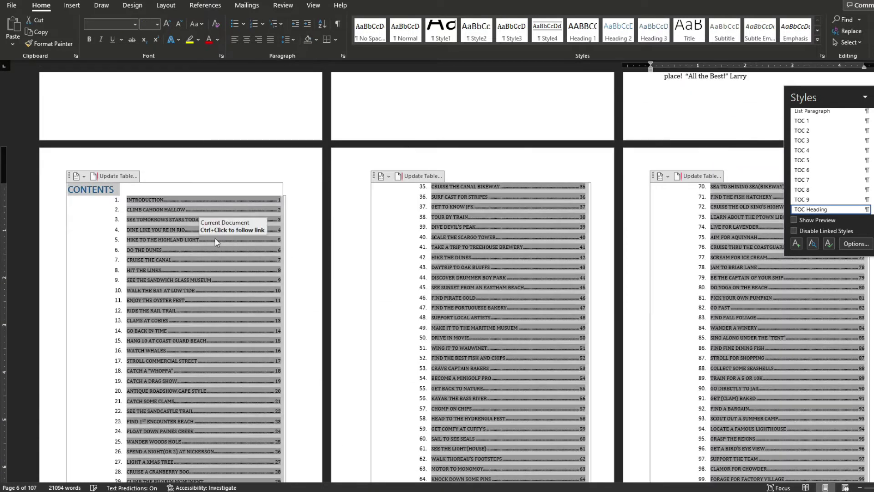
Rebuild the entire table of contents again and select its mixed-case entries.
{"action": "left_click", "coordinate": [206, 162]}
{"action": "scroll", "coordinate": [242, 319], "scroll_direction": "down", "scroll_amount": 4}
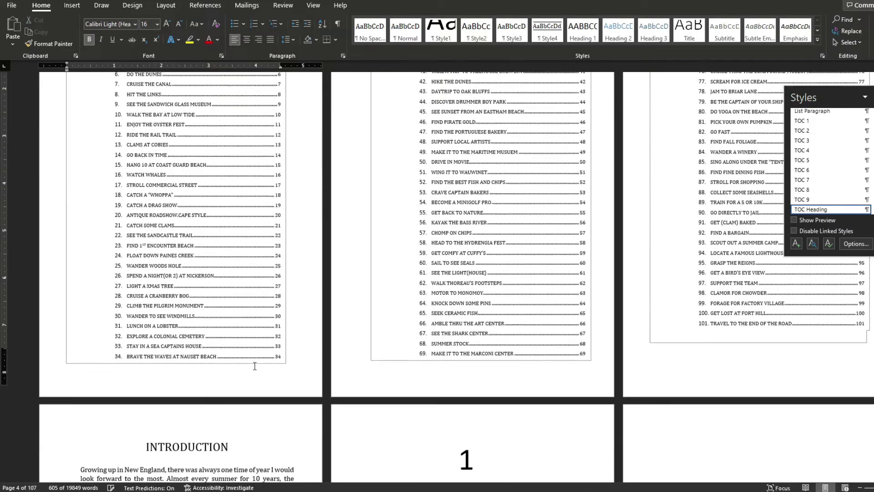
{"action": "scroll", "coordinate": [255, 366], "scroll_direction": "up", "scroll_amount": 5}
{"action": "left_click", "coordinate": [114, 224]}
{"action": "left_click", "coordinate": [418, 240]}
{"action": "left_click", "coordinate": [476, 255]}
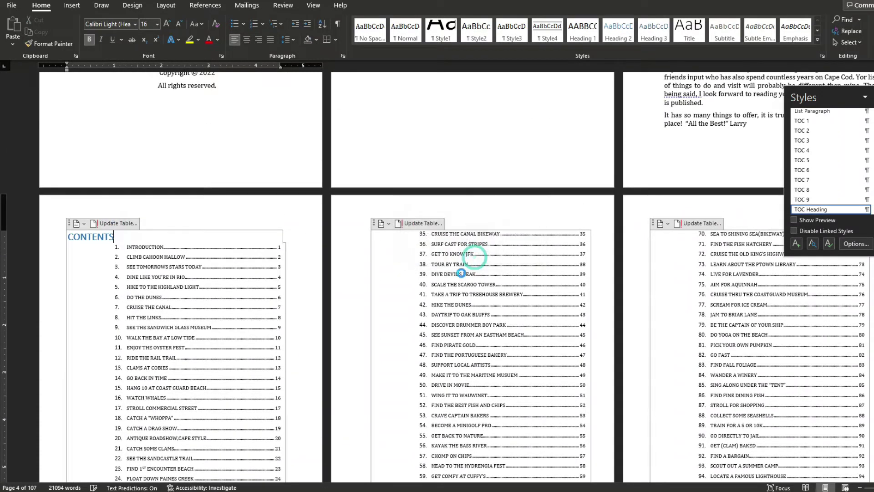
{"action": "left_click_drag", "start_coordinate": [127, 246], "coordinate": [295, 438]}
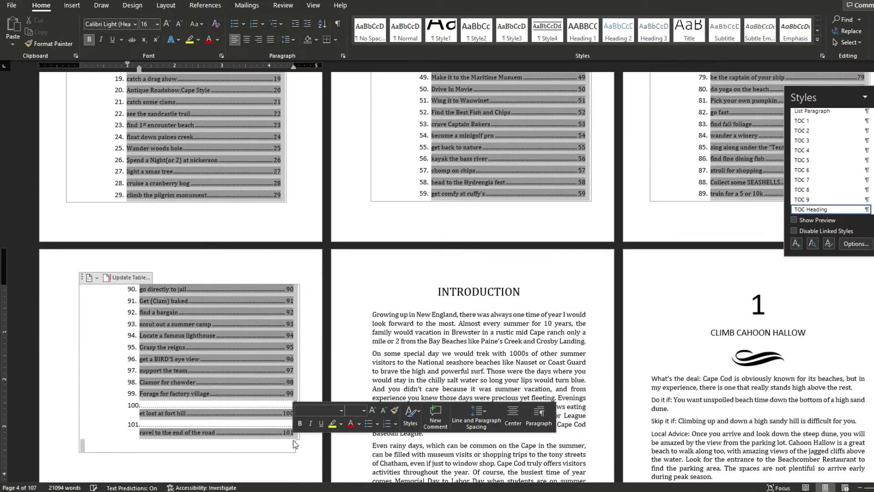
Decrease the font size of the selected contents and change its entries to UPPERCASE.
{"action": "left_click", "coordinate": [178, 24]}
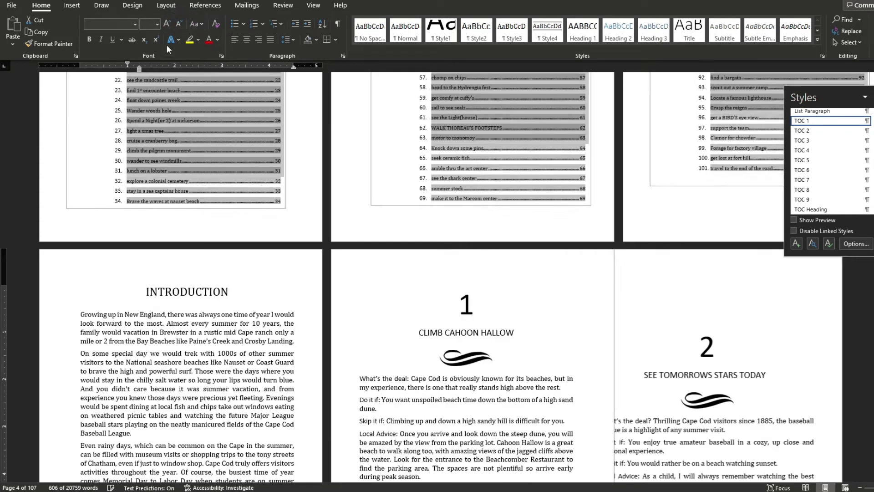
{"action": "left_click", "coordinate": [197, 24]}
{"action": "left_click", "coordinate": [223, 65]}
{"action": "left_click", "coordinate": [412, 414]}
{"action": "scroll", "coordinate": [182, 273], "scroll_direction": "up", "scroll_amount": 5}
Update the table of contents, keeping the capitalised entries on three pages.
{"action": "left_click", "coordinate": [113, 201]}
{"action": "left_click", "coordinate": [113, 188]}
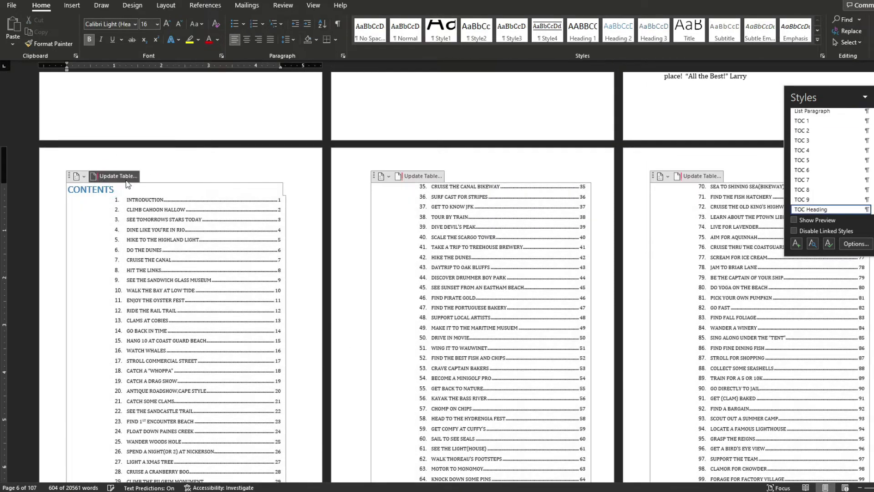
{"action": "left_click", "coordinate": [118, 176]}
{"action": "left_click", "coordinate": [467, 254]}
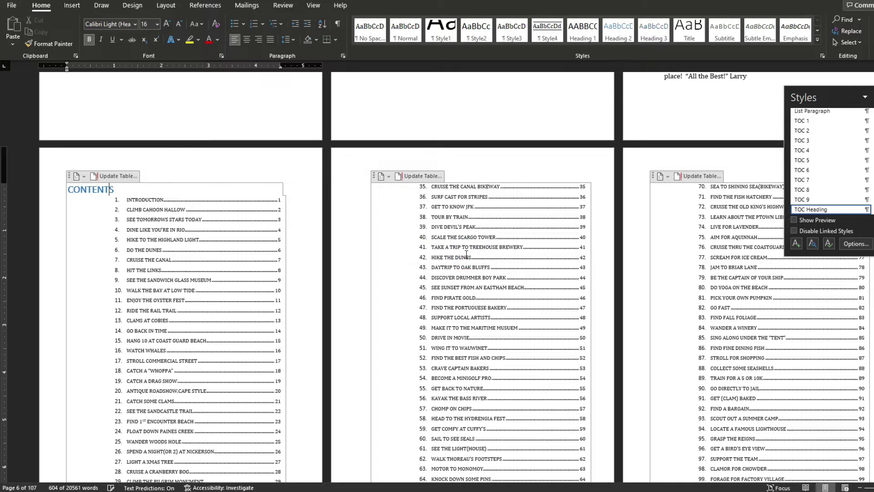
{"action": "left_click", "coordinate": [257, 239]}
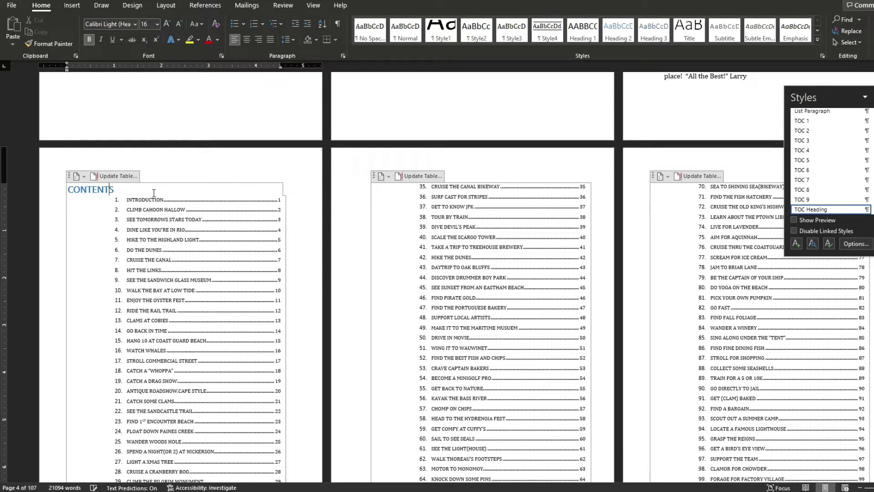
{"action": "scroll", "coordinate": [296, 296], "scroll_direction": "down", "scroll_amount": 4}
{"action": "scroll", "coordinate": [273, 264], "scroll_direction": "up", "scroll_amount": 4}
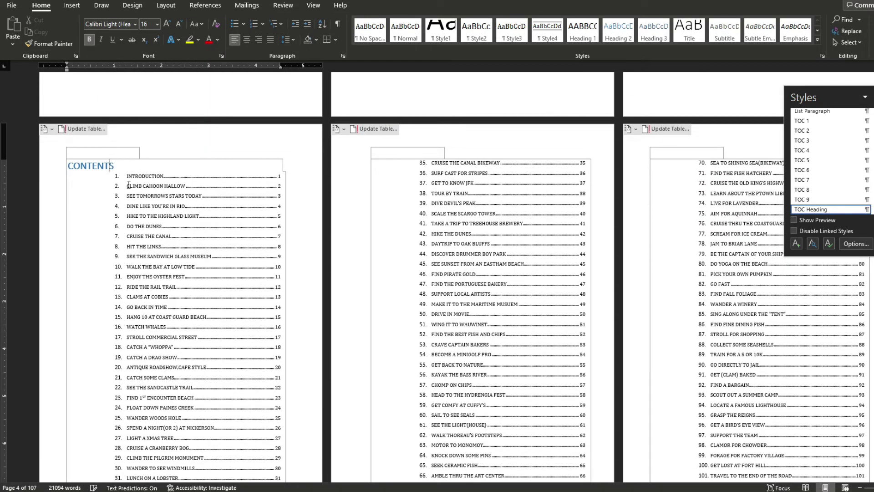
{"action": "scroll", "coordinate": [288, 263], "scroll_direction": "down", "scroll_amount": 6}
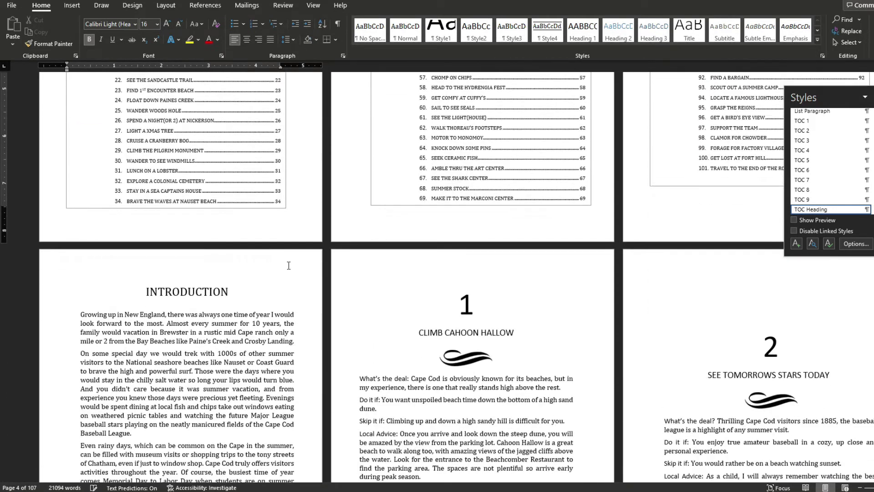
{"action": "left_click", "coordinate": [746, 324]}
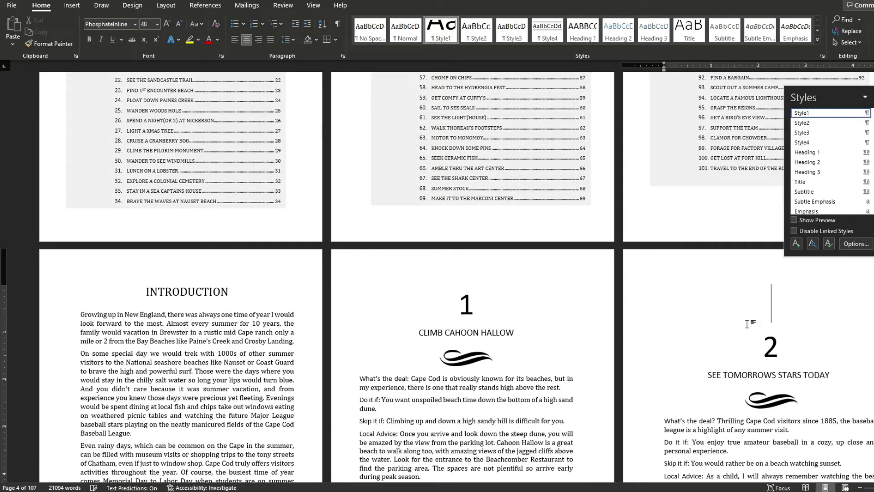
{"action": "key", "text": "Delete"}
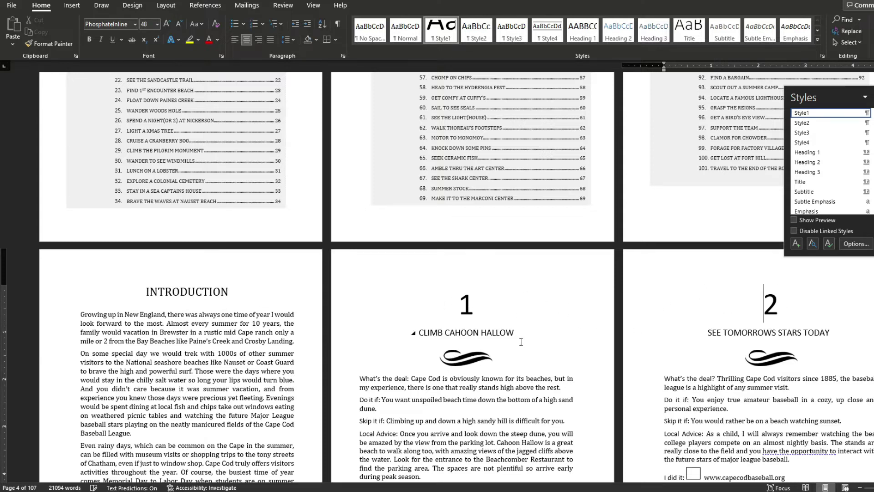
{"action": "scroll", "coordinate": [521, 343], "scroll_direction": "up", "scroll_amount": 2}
{"action": "scroll", "coordinate": [521, 342], "scroll_direction": "up", "scroll_amount": 6}
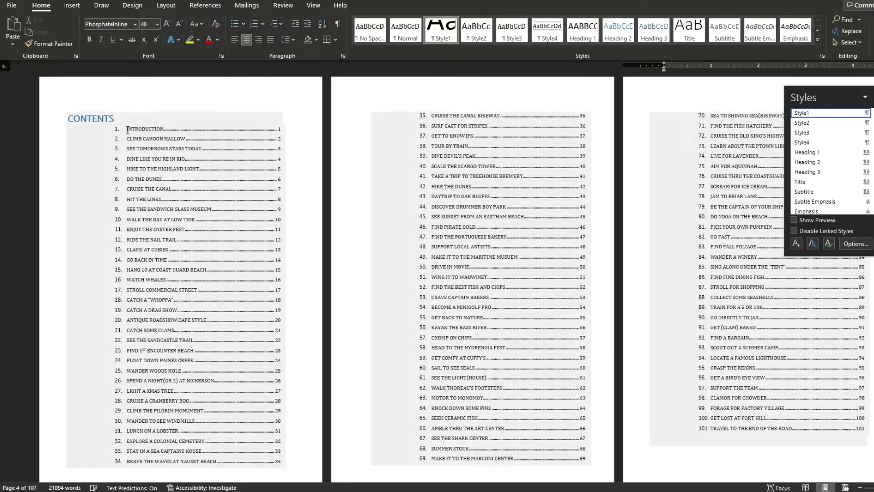
{"action": "left_click", "coordinate": [127, 130]}
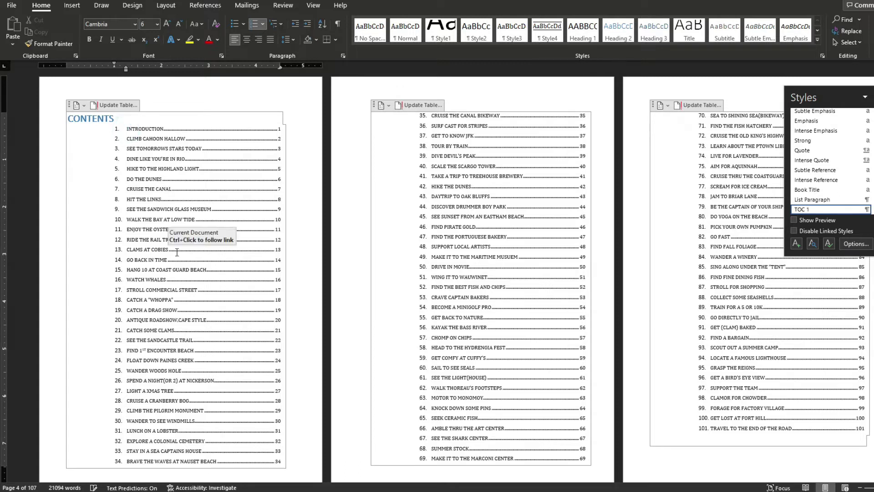
{"action": "key", "text": "BackSpace"}
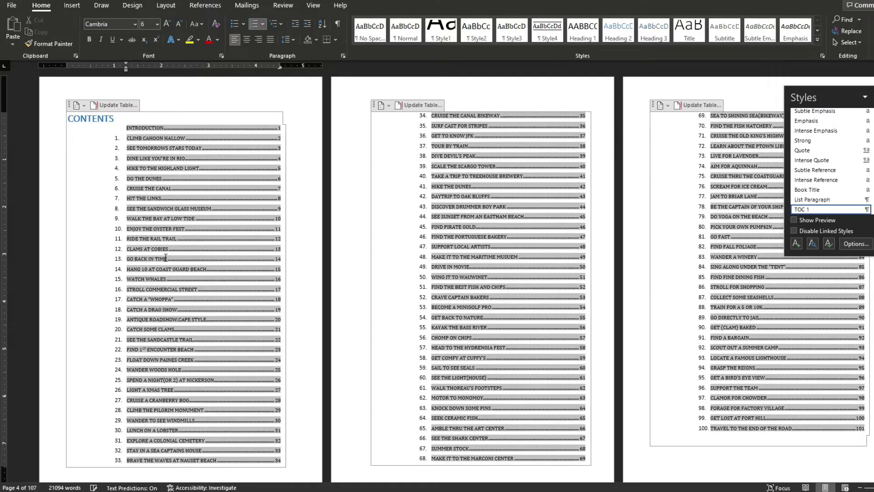
{"action": "left_click", "coordinate": [217, 92]}
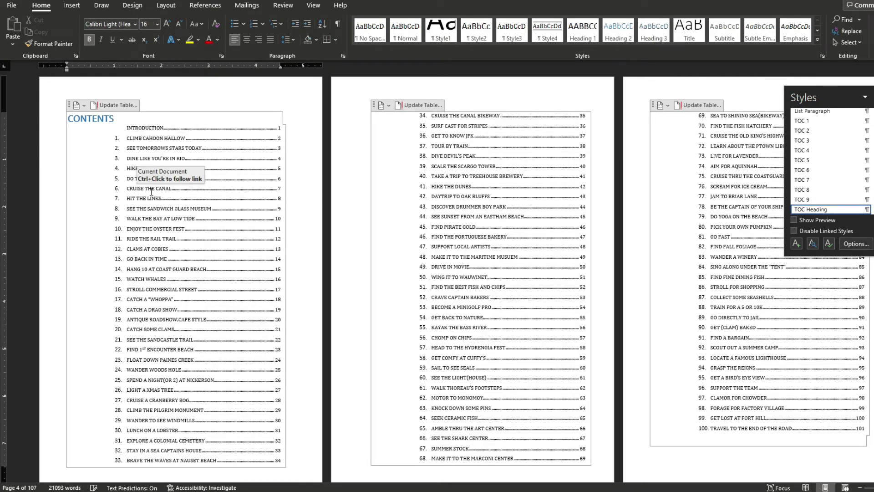
{"action": "scroll", "coordinate": [763, 346], "scroll_direction": "down", "scroll_amount": 3}
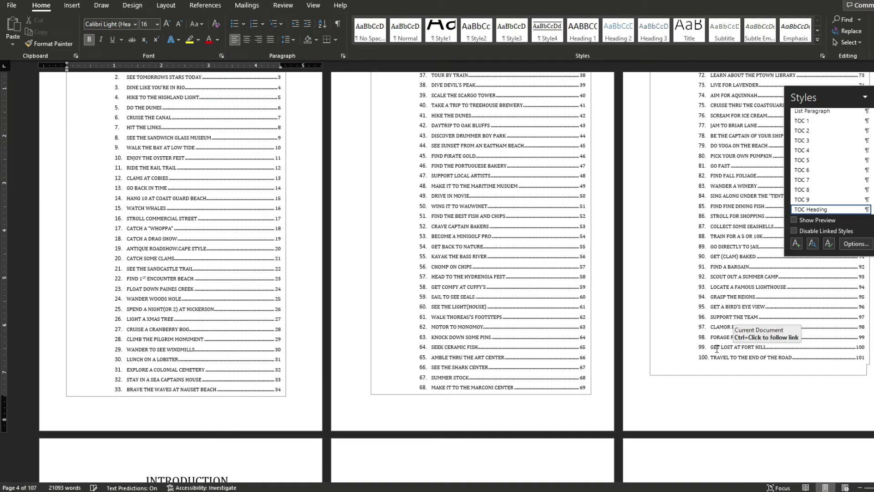
{"action": "scroll", "coordinate": [448, 278], "scroll_direction": "up", "scroll_amount": 5}
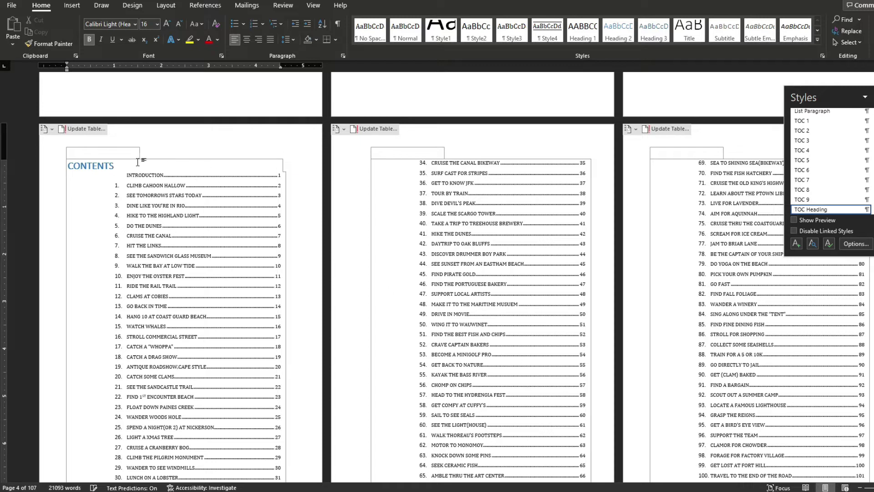
{"action": "scroll", "coordinate": [161, 186], "scroll_direction": "up", "scroll_amount": 5}
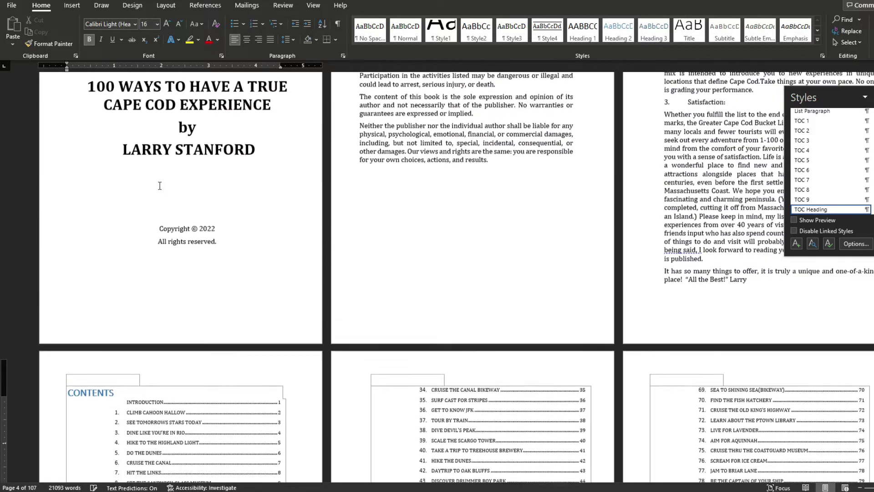
{"action": "scroll", "coordinate": [134, 442], "scroll_direction": "down", "scroll_amount": 3}
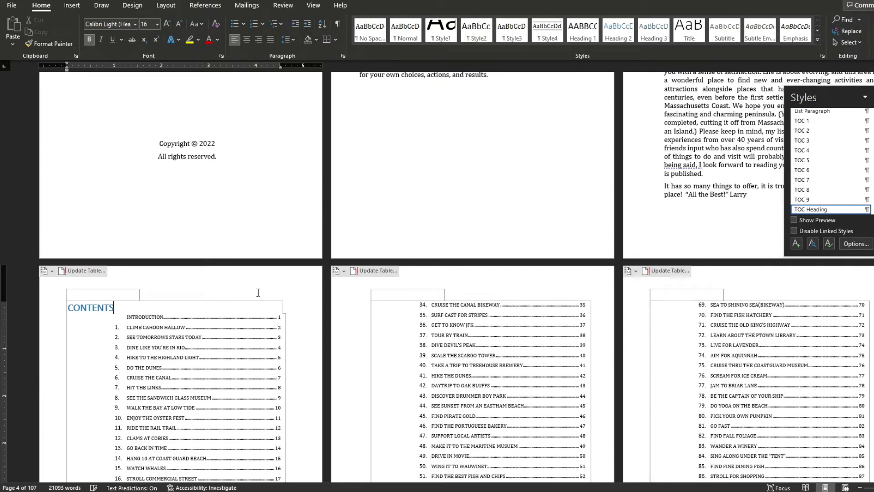
{"action": "scroll", "coordinate": [165, 287], "scroll_direction": "down", "scroll_amount": 5}
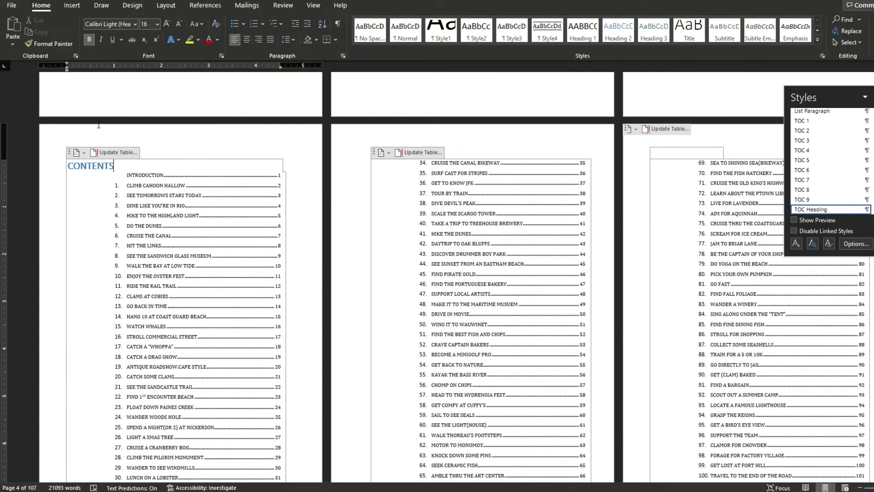
Delete the old table of contents and remove the leftover empty TOC.
{"action": "mouse_move", "coordinate": [46, 139]}
{"action": "left_mouse_down"}
{"action": "mouse_move", "coordinate": [230, 230]}
{"action": "mouse_move", "coordinate": [544, 314]}
{"action": "left_mouse_up"}
{"action": "key", "text": "Delete"}
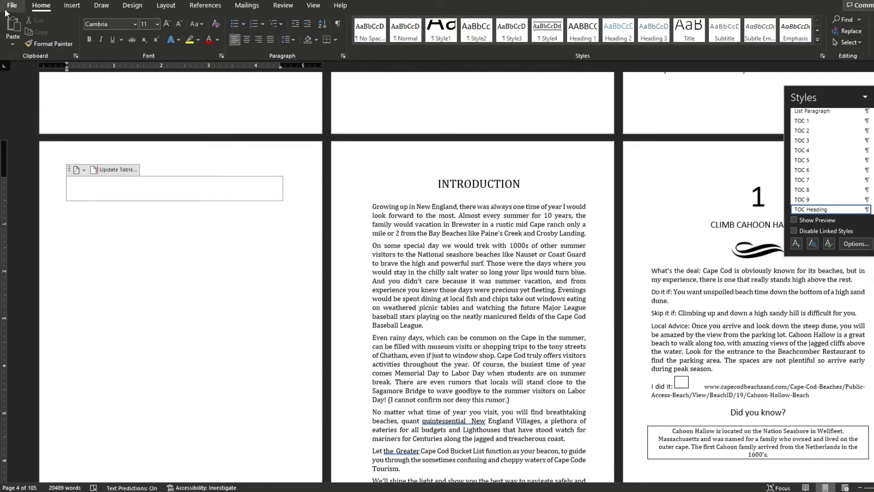
{"action": "left_click", "coordinate": [80, 170]}
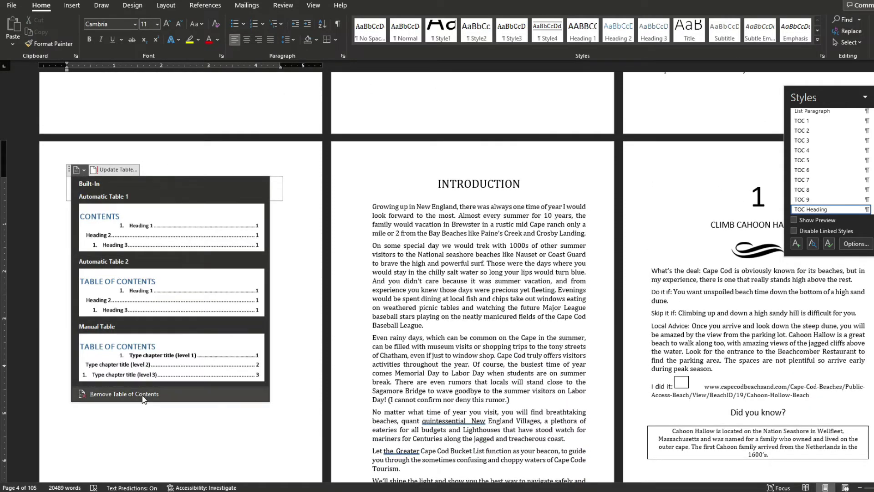
{"action": "left_click", "coordinate": [124, 394]}
Insert a page break before INTRODUCTION, leaving a blank page ahead of it.
{"action": "scroll", "coordinate": [346, 182], "scroll_direction": "up", "scroll_amount": 8}
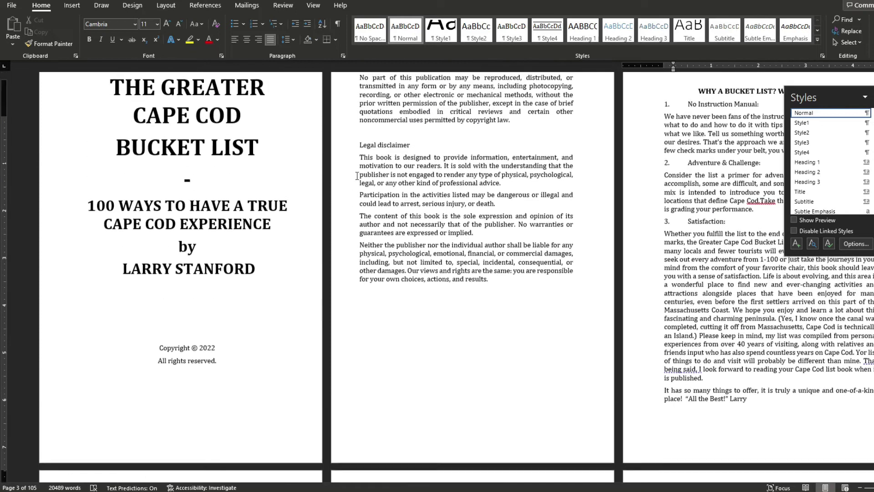
{"action": "scroll", "coordinate": [356, 178], "scroll_direction": "down", "scroll_amount": 4}
{"action": "scroll", "coordinate": [356, 178], "scroll_direction": "down", "scroll_amount": 4}
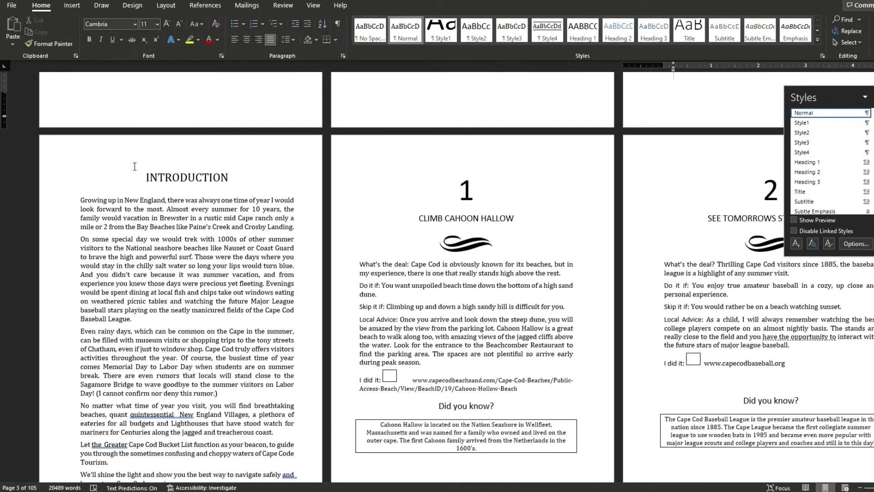
{"action": "left_click", "coordinate": [139, 177]}
{"action": "left_click", "coordinate": [79, 6]}
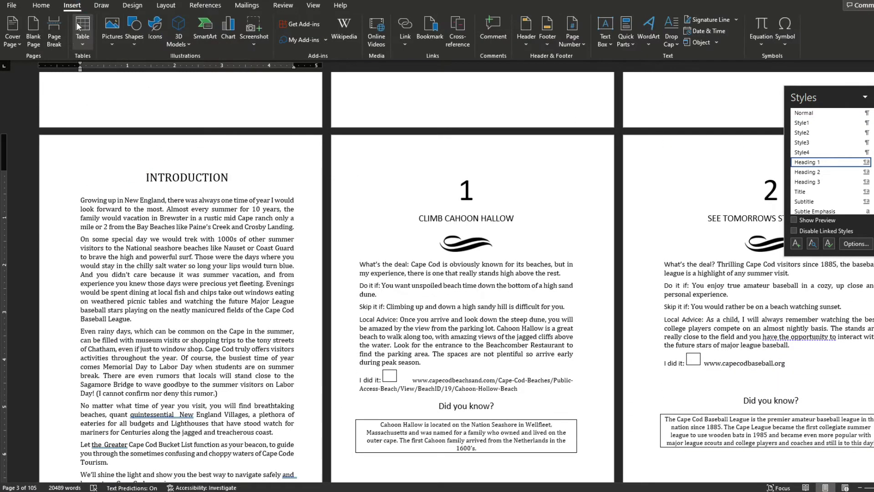
{"action": "left_click", "coordinate": [58, 43]}
{"action": "left_click", "coordinate": [68, 176]}
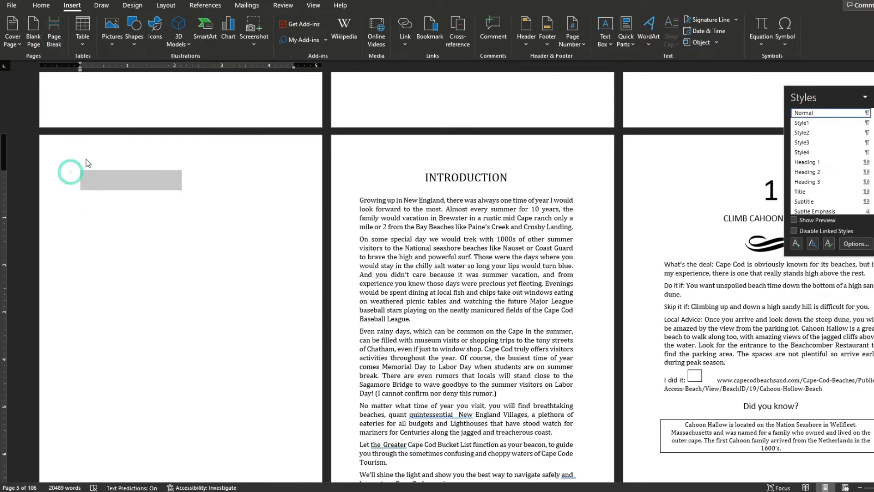
{"action": "left_click", "coordinate": [82, 156]}
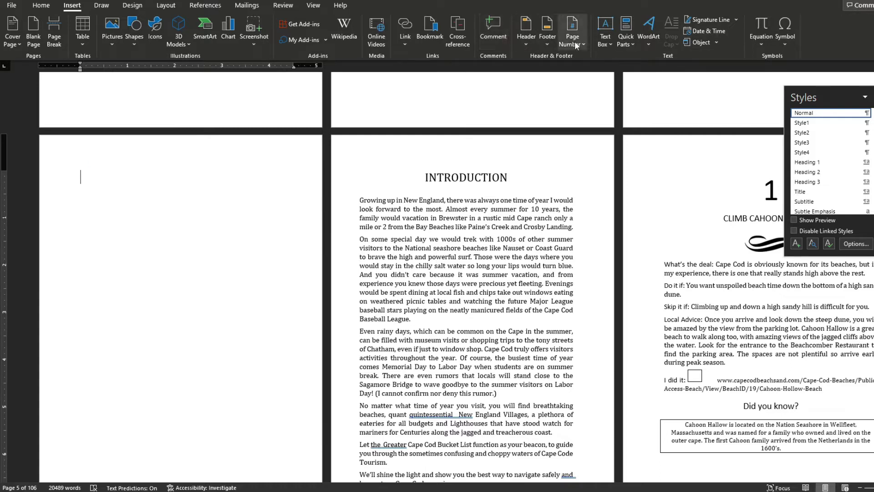
In Custom Table of Contents options, clear the Heading 2 and Heading 3 levels.
{"action": "left_click", "coordinate": [175, 10]}
{"action": "left_click", "coordinate": [206, 5]}
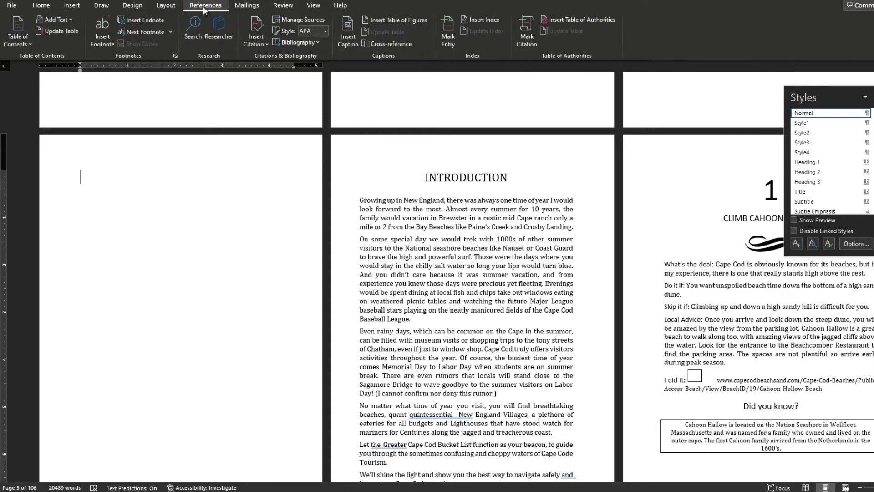
{"action": "left_click", "coordinate": [26, 42]}
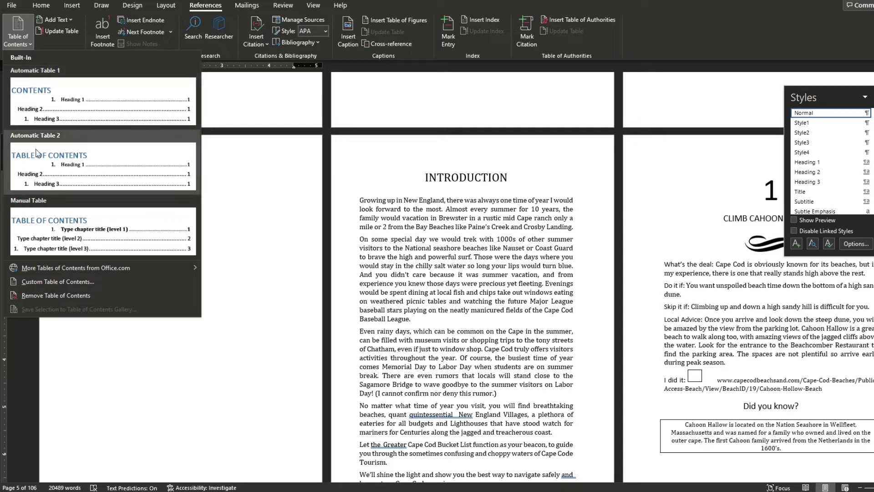
{"action": "left_click", "coordinate": [100, 282]}
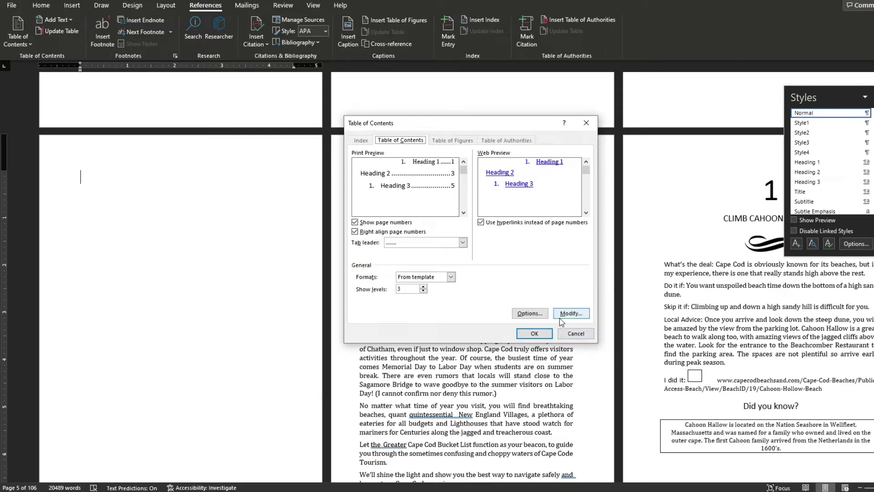
{"action": "left_click", "coordinate": [533, 314]}
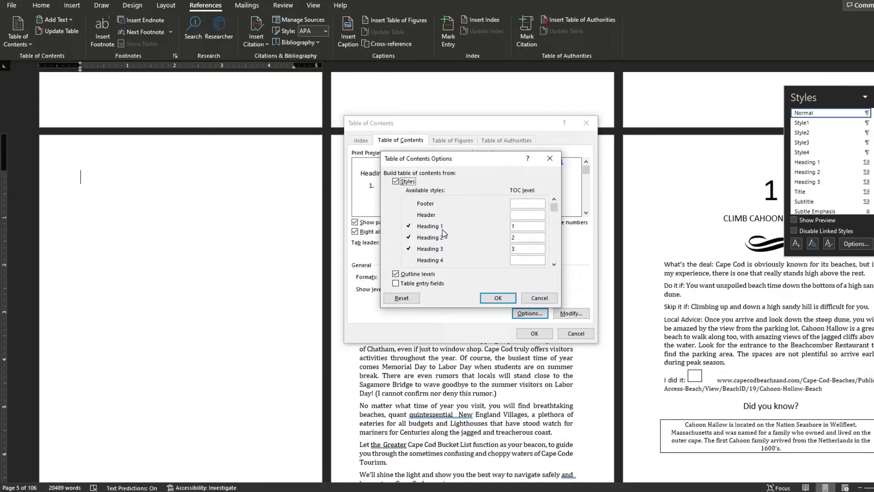
{"action": "left_click", "coordinate": [514, 237]}
{"action": "type", "text": "2"}
{"action": "double_click", "coordinate": [522, 237]}
{"action": "key", "text": "BackSpace"}
{"action": "double_click", "coordinate": [518, 249]}
{"action": "key", "text": "BackSpace"}
Keep only Heading 1 and preview the Classic, Distinctive, Fancy, Modern, Formal and Simple formats.
{"action": "left_click", "coordinate": [501, 299]}
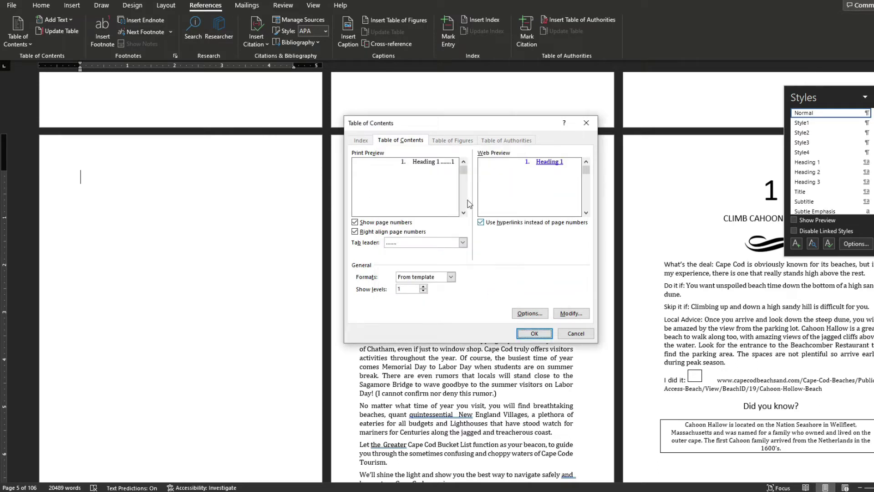
{"action": "left_click", "coordinate": [452, 277]}
{"action": "left_click", "coordinate": [435, 288]}
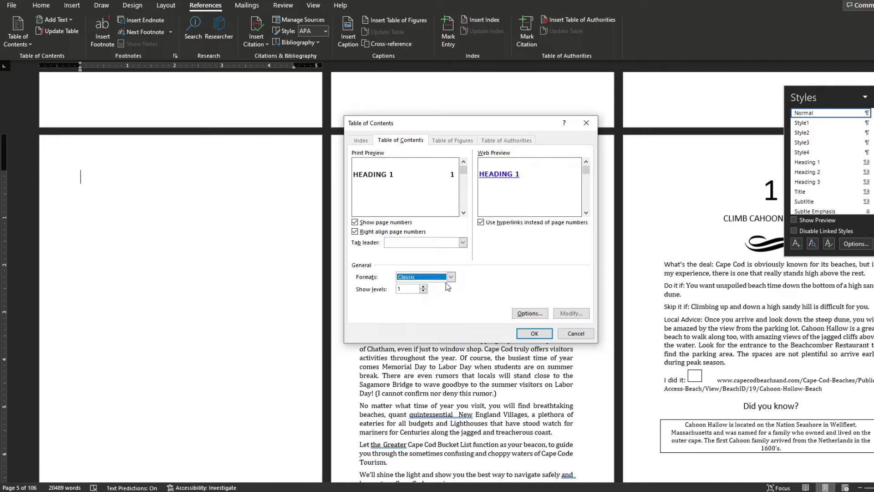
{"action": "left_click", "coordinate": [451, 277]}
{"action": "left_click", "coordinate": [432, 299]}
{"action": "left_click", "coordinate": [451, 277]}
{"action": "left_click", "coordinate": [432, 304]}
{"action": "left_click", "coordinate": [451, 277]}
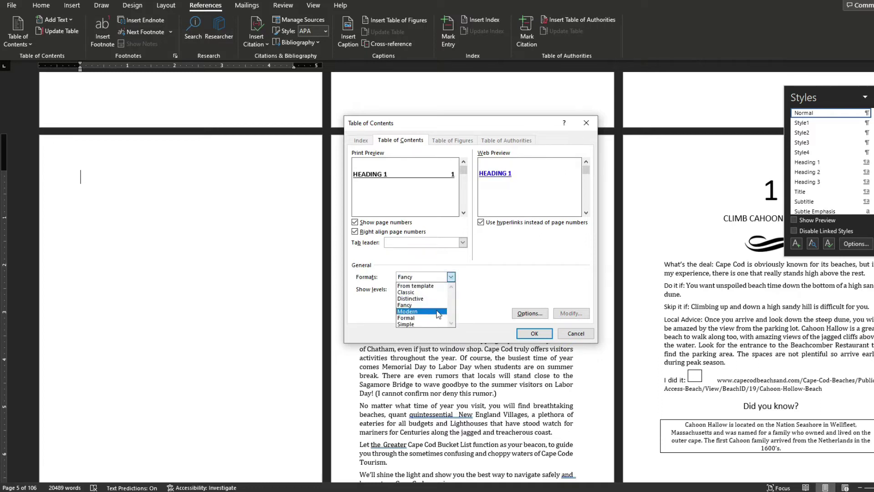
{"action": "left_click", "coordinate": [436, 312]}
{"action": "left_click", "coordinate": [451, 277]}
{"action": "left_click", "coordinate": [437, 319]}
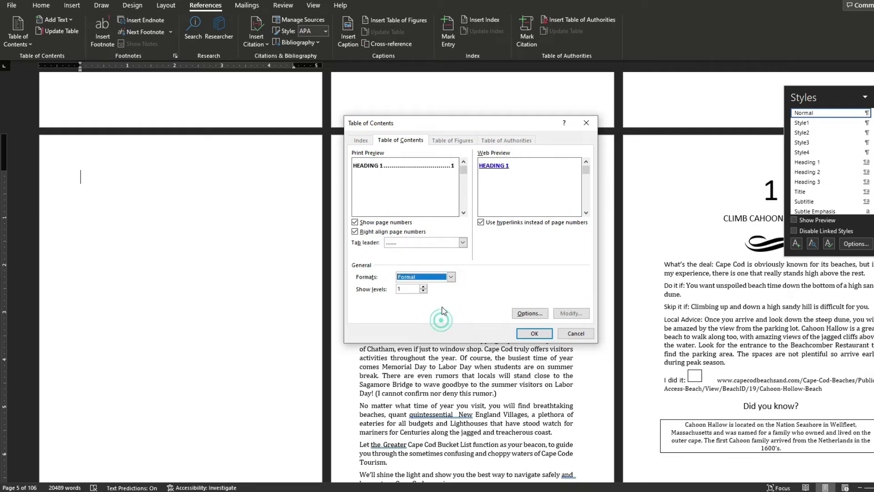
{"action": "left_click", "coordinate": [451, 277]}
{"action": "left_click", "coordinate": [436, 325]}
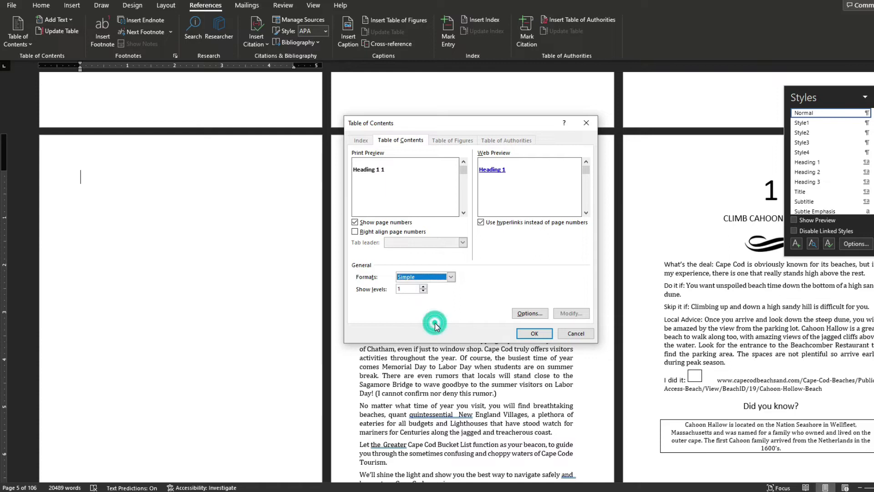
Settle on the From template format and insert the Heading 1-only table of contents.
{"action": "left_click", "coordinate": [451, 277]}
{"action": "left_click", "coordinate": [441, 288]}
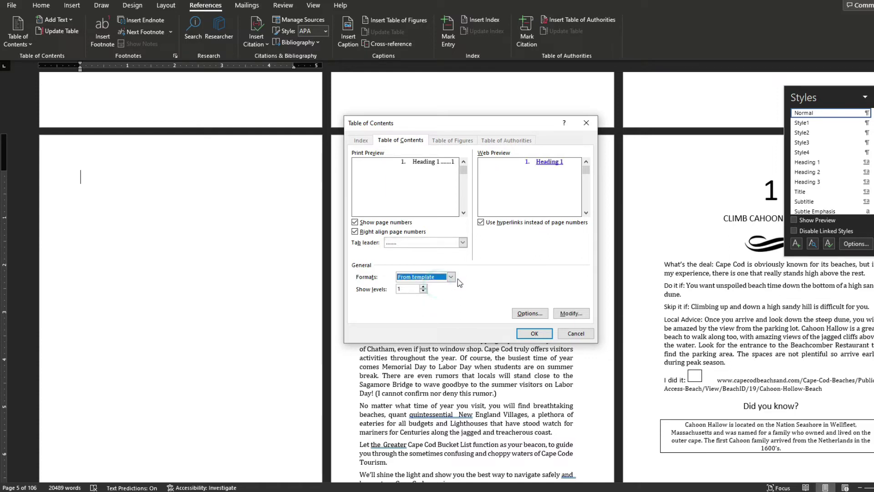
{"action": "left_click", "coordinate": [451, 276]}
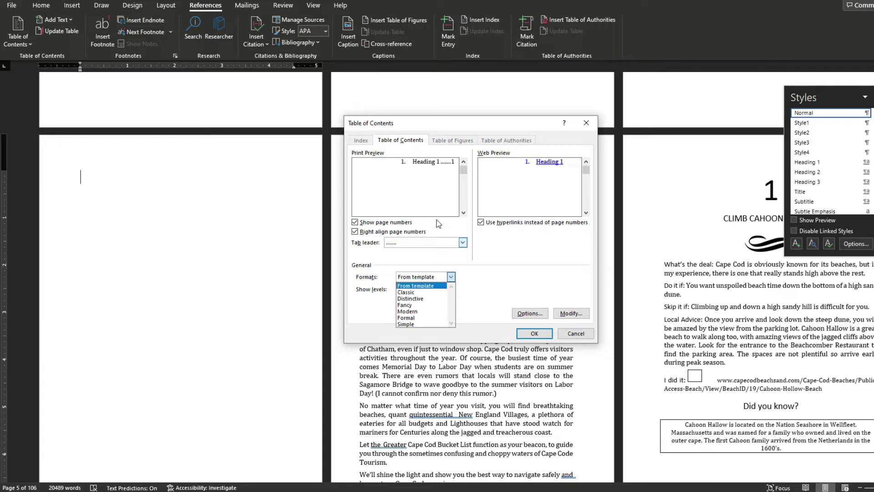
{"action": "left_click", "coordinate": [433, 286]}
{"action": "left_click", "coordinate": [450, 277]}
{"action": "left_click", "coordinate": [442, 313]}
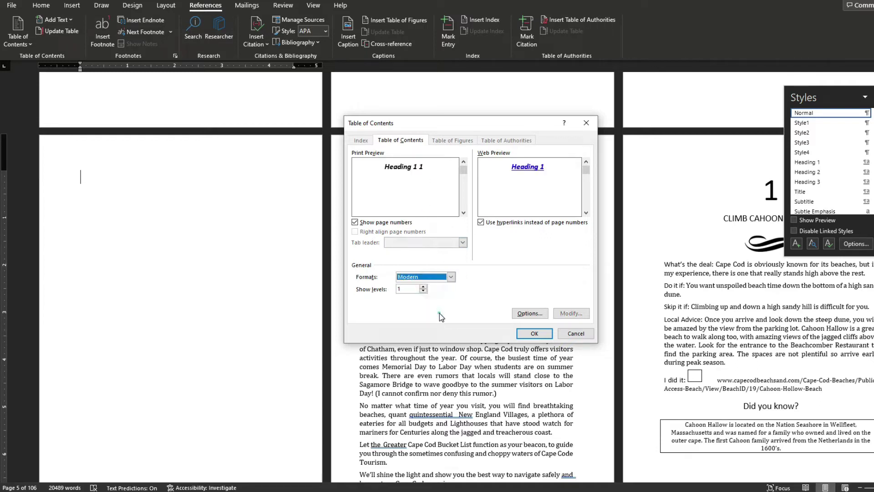
{"action": "left_click", "coordinate": [451, 277]}
{"action": "left_click", "coordinate": [431, 318]}
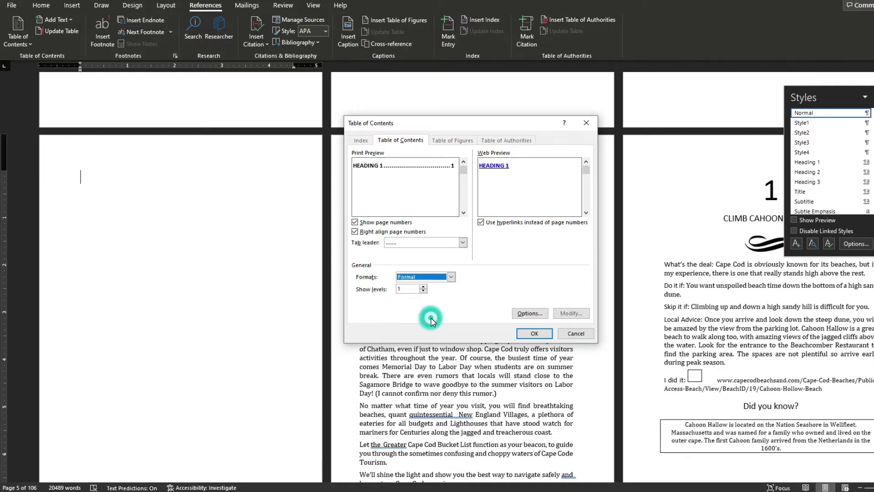
{"action": "left_click", "coordinate": [451, 277]}
{"action": "left_click", "coordinate": [424, 285]}
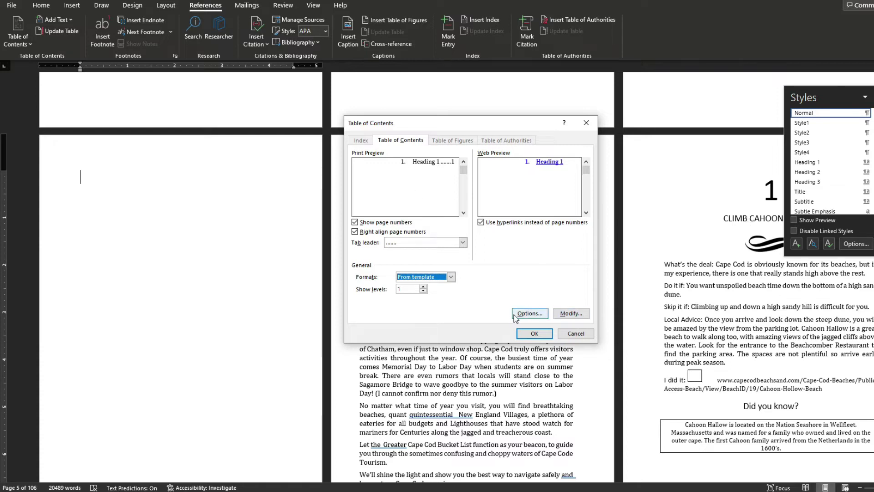
{"action": "left_click", "coordinate": [534, 334]}
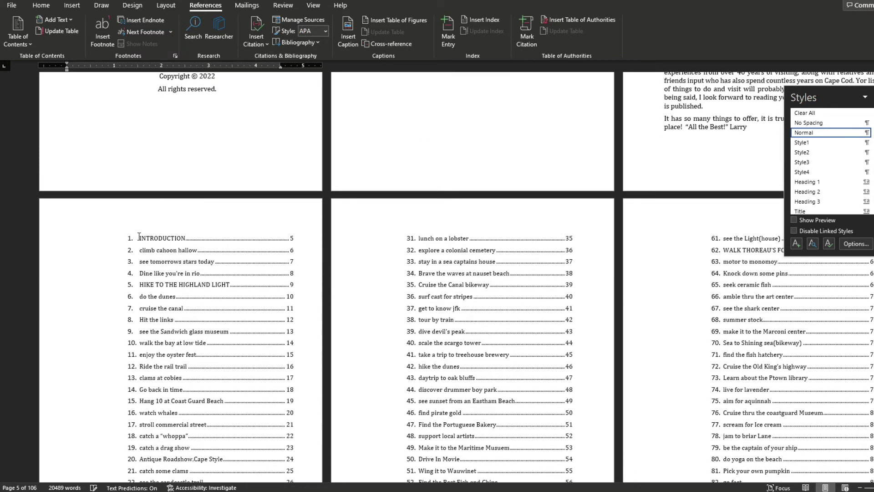
Select the new contents, decrease its font size twice and make it UPPERCASE.
{"action": "left_click", "coordinate": [139, 236]}
{"action": "scroll", "coordinate": [277, 373], "scroll_direction": "down", "scroll_amount": 10}
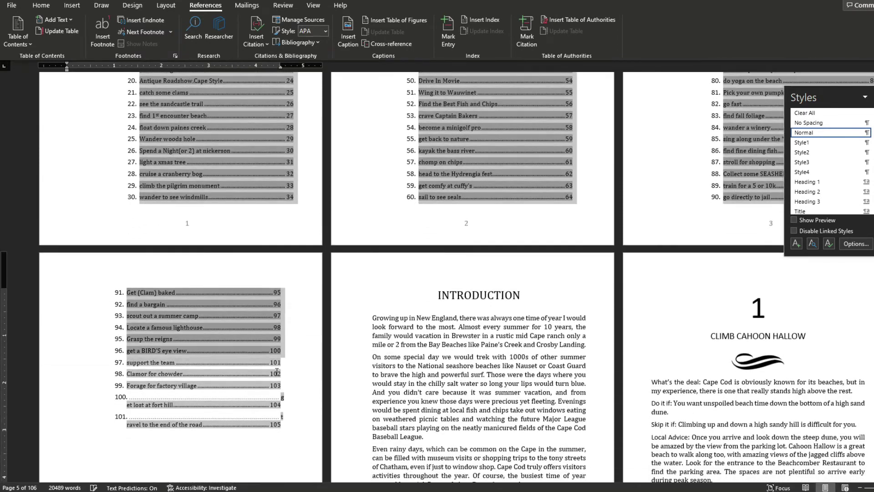
{"action": "left_click_drag", "start_coordinate": [277, 373], "coordinate": [278, 428]}
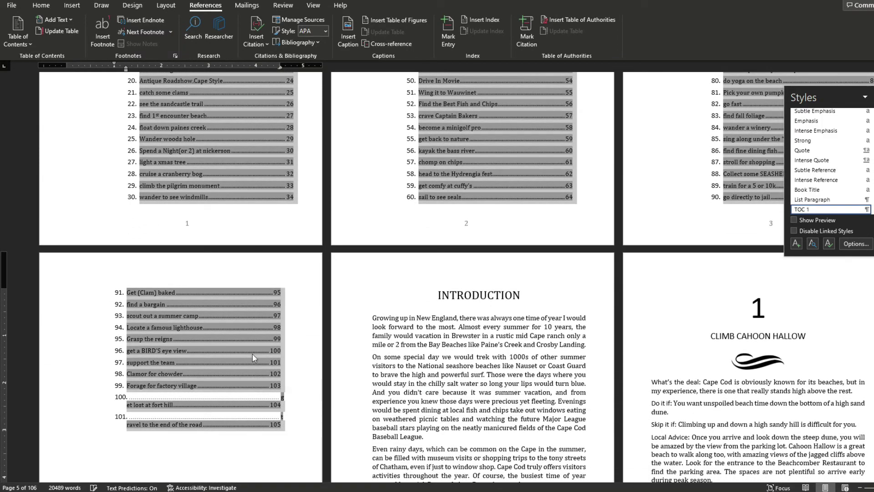
{"action": "scroll", "coordinate": [262, 232], "scroll_direction": "up", "scroll_amount": 1}
{"action": "scroll", "coordinate": [262, 232], "scroll_direction": "up", "scroll_amount": 4}
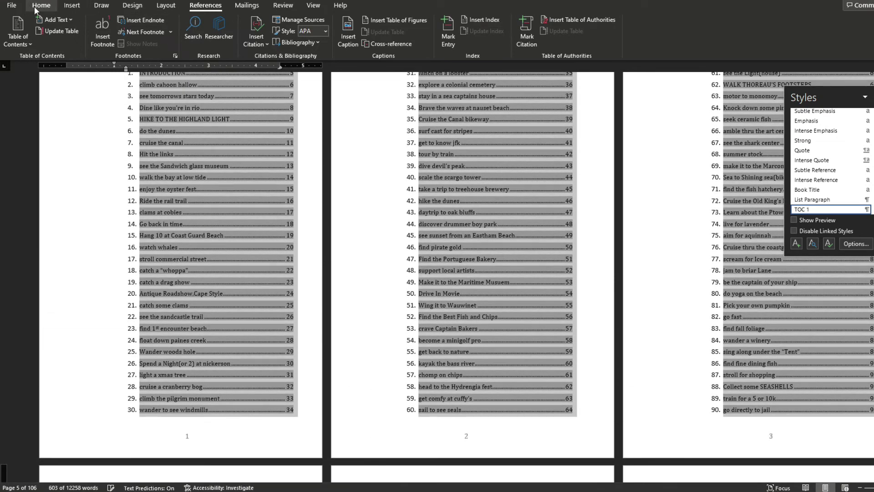
{"action": "left_click", "coordinate": [30, 6]}
{"action": "left_click", "coordinate": [180, 23]}
{"action": "left_click", "coordinate": [180, 24]}
{"action": "left_click", "coordinate": [195, 23]}
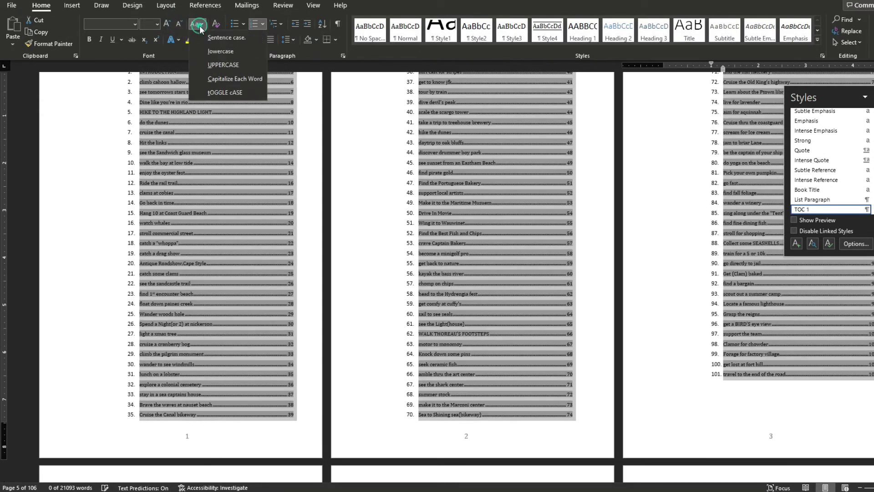
{"action": "left_click", "coordinate": [222, 66]}
Remove the number from the INTRODUCTION entry.
{"action": "scroll", "coordinate": [242, 183], "scroll_direction": "up", "scroll_amount": 3}
{"action": "left_click", "coordinate": [143, 223]}
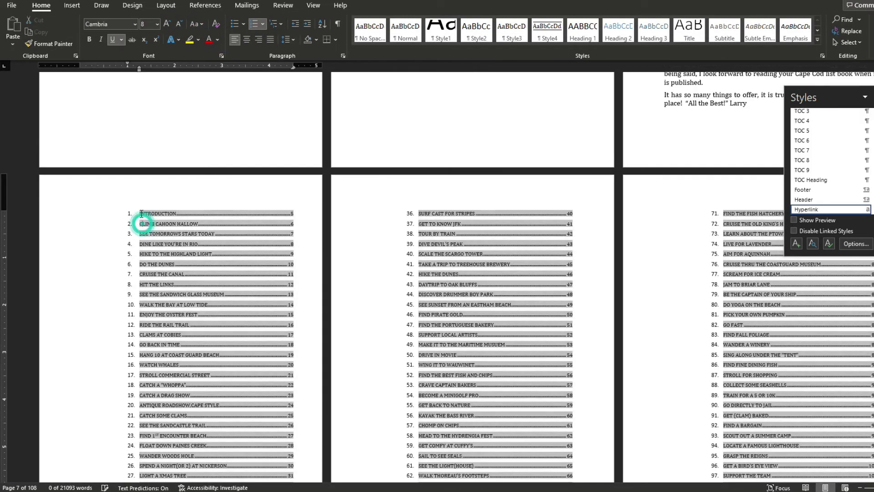
{"action": "left_click", "coordinate": [142, 213]}
{"action": "key", "text": "BackSpace"}
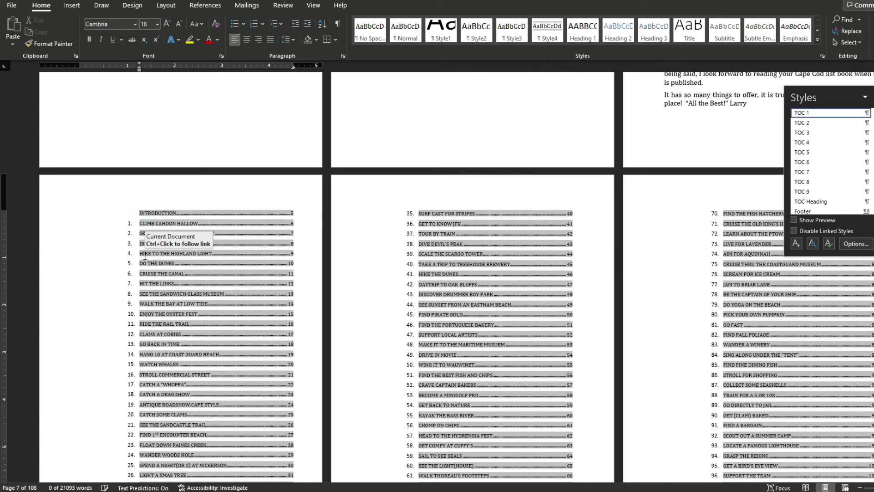
{"action": "scroll", "coordinate": [222, 297], "scroll_direction": "down", "scroll_amount": 10}
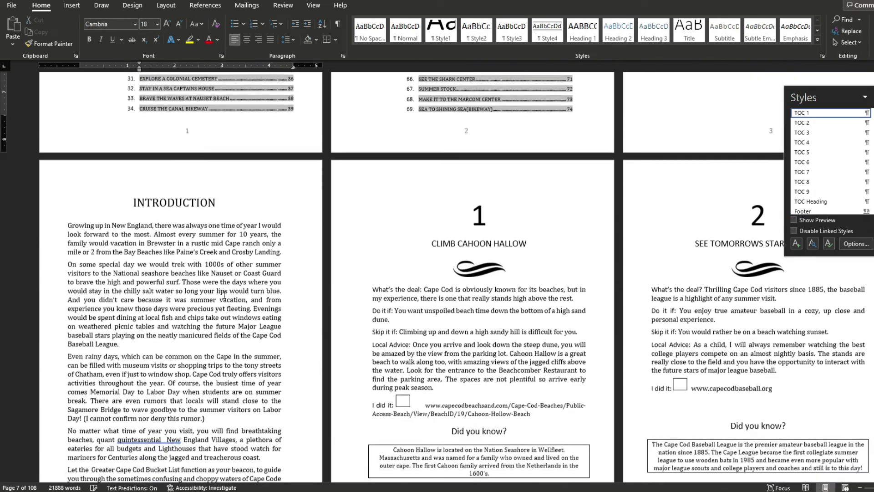
{"action": "scroll", "coordinate": [224, 295], "scroll_direction": "up", "scroll_amount": 5}
{"action": "scroll", "coordinate": [224, 295], "scroll_direction": "up", "scroll_amount": 6}
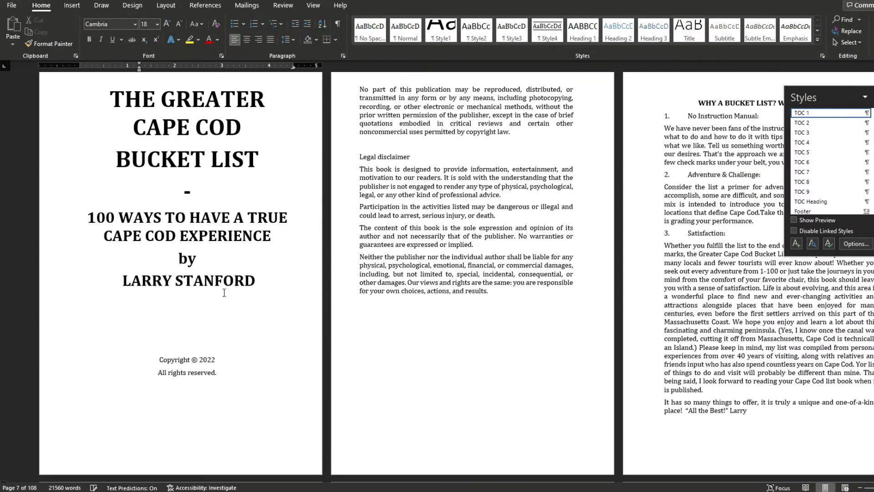
Insert a blank paragraph above the INTRODUCTION entry at the top of the contents.
{"action": "scroll", "coordinate": [224, 291], "scroll_direction": "down", "scroll_amount": 4}
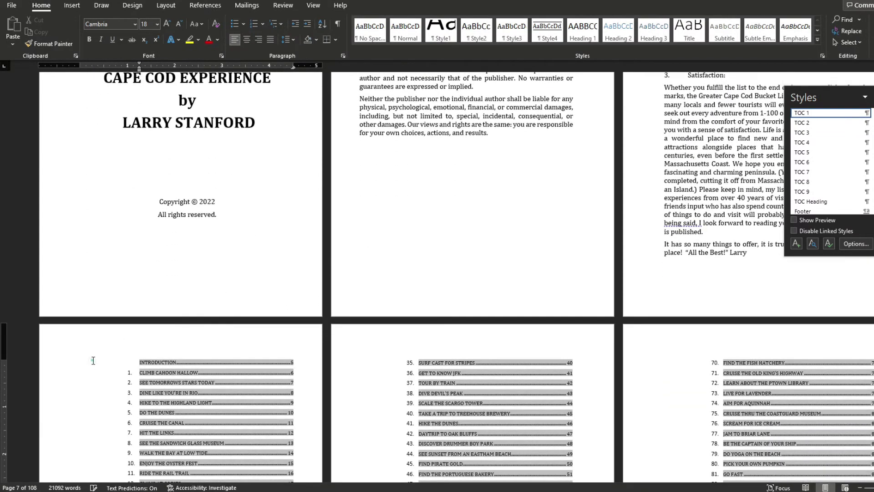
{"action": "scroll", "coordinate": [89, 298], "scroll_direction": "down", "scroll_amount": 2}
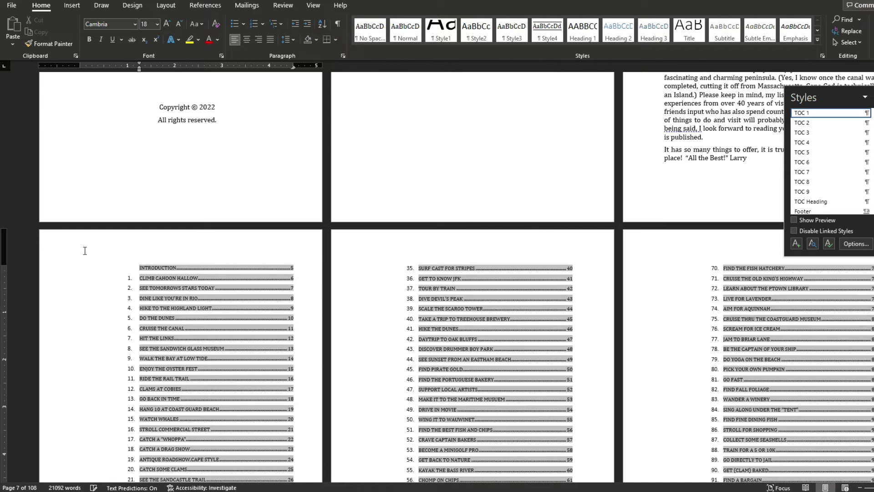
{"action": "left_click", "coordinate": [131, 256]}
{"action": "key", "text": "Return"}
{"action": "left_click", "coordinate": [146, 264]}
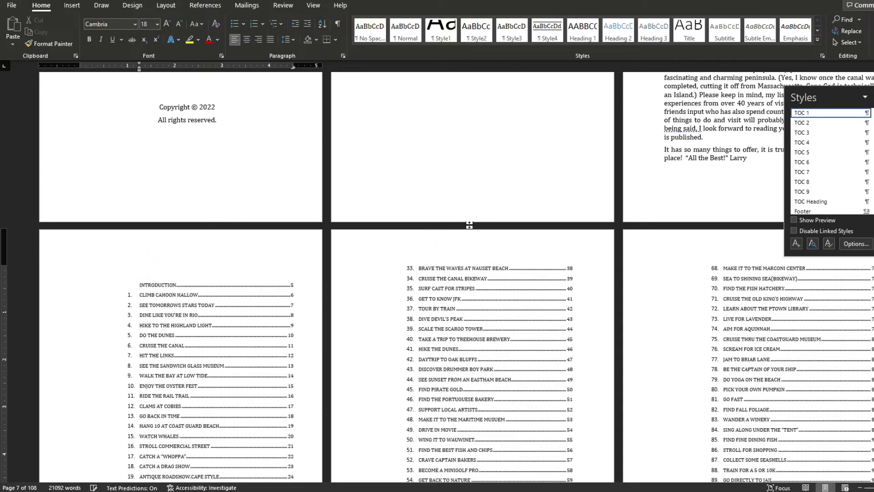
{"action": "scroll", "coordinate": [820, 179], "scroll_direction": "up", "scroll_amount": 5}
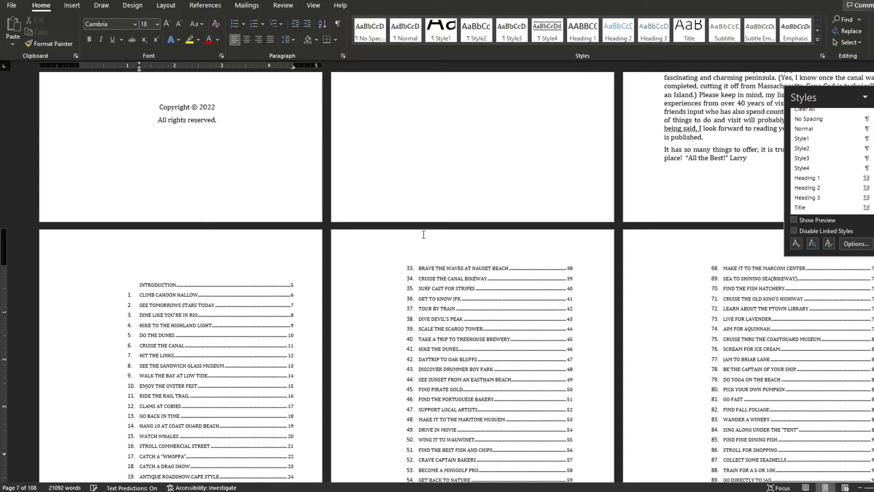
{"action": "scroll", "coordinate": [815, 182], "scroll_direction": "down", "scroll_amount": 4}
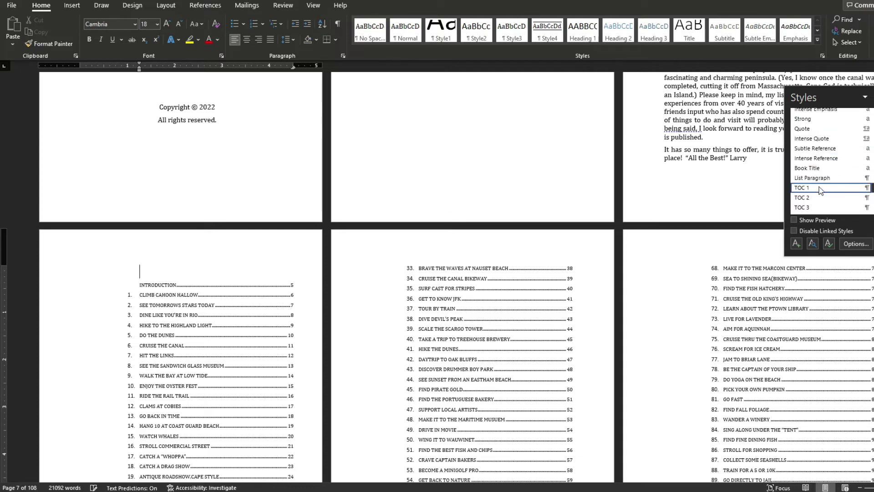
{"action": "scroll", "coordinate": [814, 215], "scroll_direction": "down", "scroll_amount": 2}
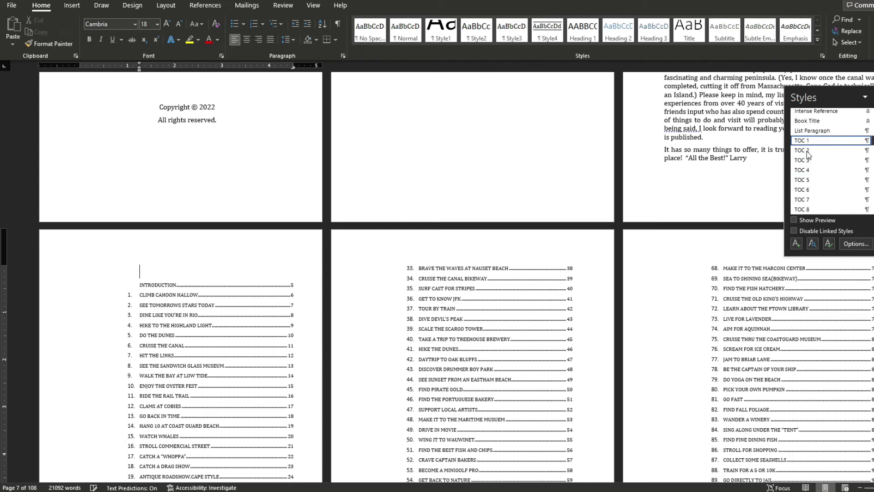
{"action": "scroll", "coordinate": [824, 155], "scroll_direction": "up", "scroll_amount": 4}
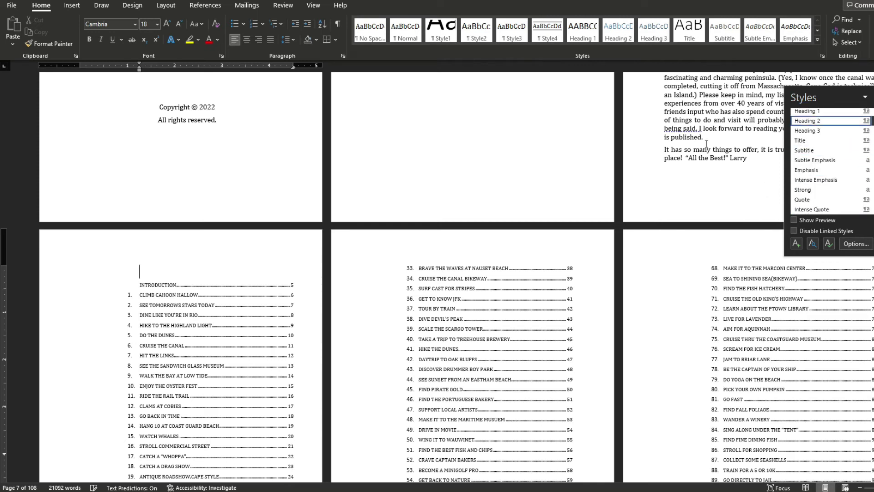
{"action": "scroll", "coordinate": [817, 144], "scroll_direction": "up", "scroll_amount": 3}
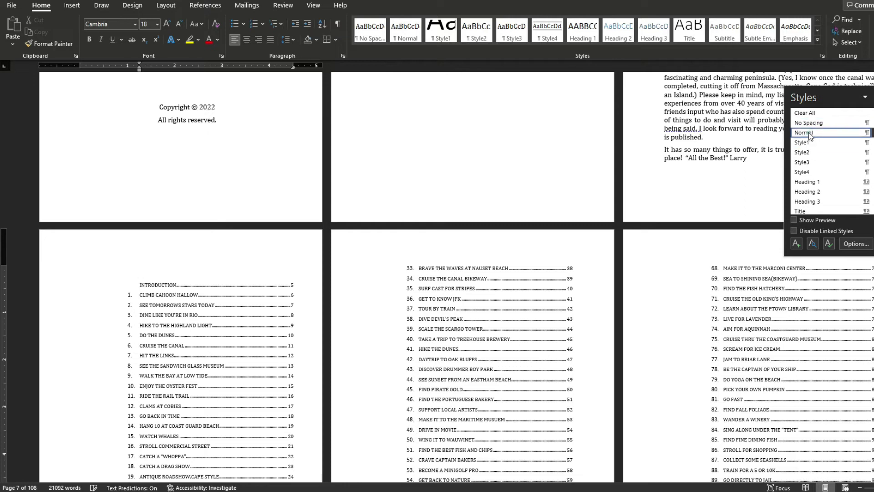
Add a Normal-style CONTENTS title above the entries, indented to about 1 inch.
{"action": "left_click", "coordinate": [810, 134]}
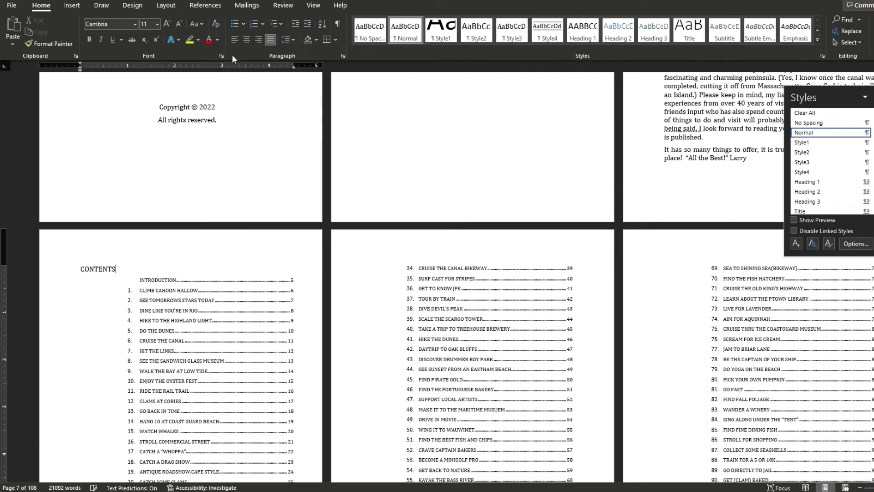
{"action": "left_click", "coordinate": [82, 271]}
{"action": "left_click_drag", "start_coordinate": [80, 70], "coordinate": [141, 71]}
Drag the TOC 1 entries' indent back toward the left margin.
{"action": "left_click", "coordinate": [101, 284]}
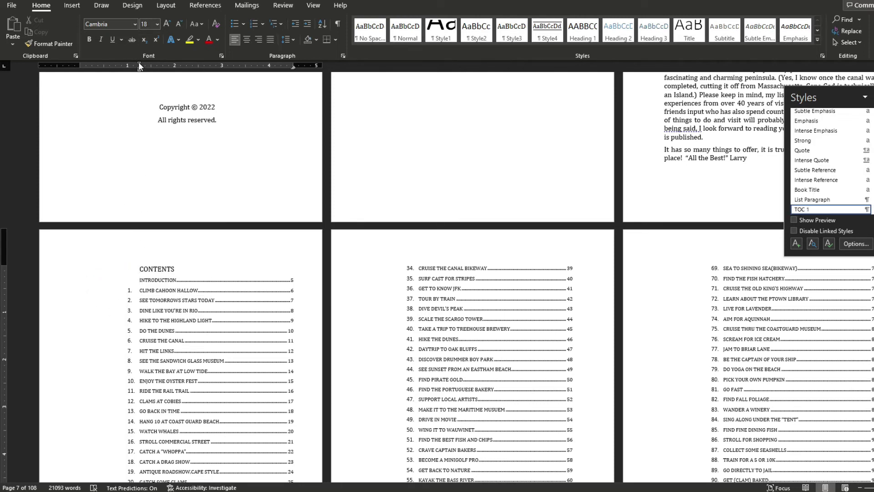
{"action": "mouse_move", "coordinate": [140, 67]}
{"action": "left_mouse_down"}
{"action": "mouse_move", "coordinate": [116, 72]}
{"action": "mouse_move", "coordinate": [141, 73]}
{"action": "left_mouse_up"}
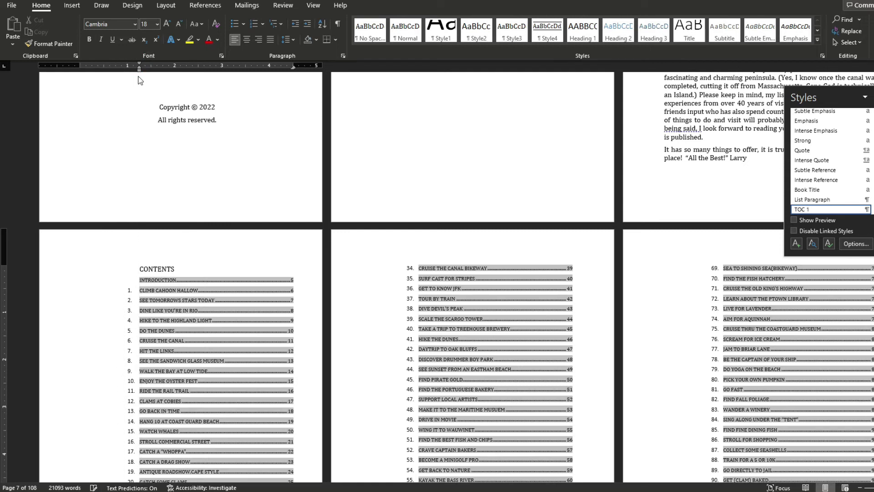
{"action": "left_click_drag", "start_coordinate": [140, 71], "coordinate": [118, 71]}
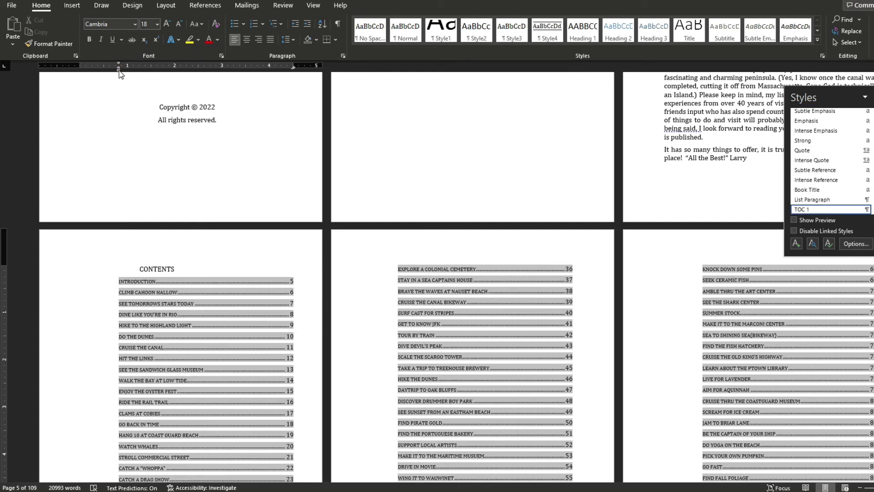
{"action": "left_click_drag", "start_coordinate": [119, 71], "coordinate": [95, 71]}
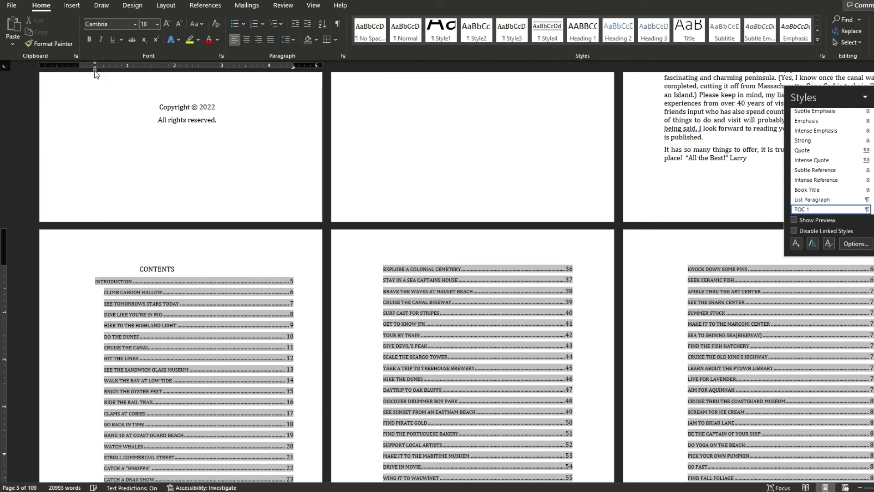
Move the CONTENTS title flush left to line up with the entries.
{"action": "left_click", "coordinate": [140, 271]}
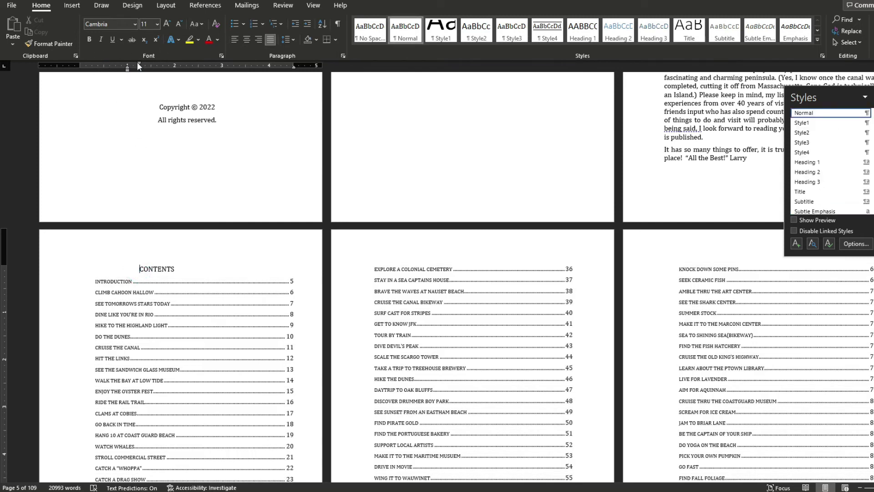
{"action": "left_click_drag", "start_coordinate": [139, 65], "coordinate": [92, 78]}
{"action": "left_click", "coordinate": [157, 337]}
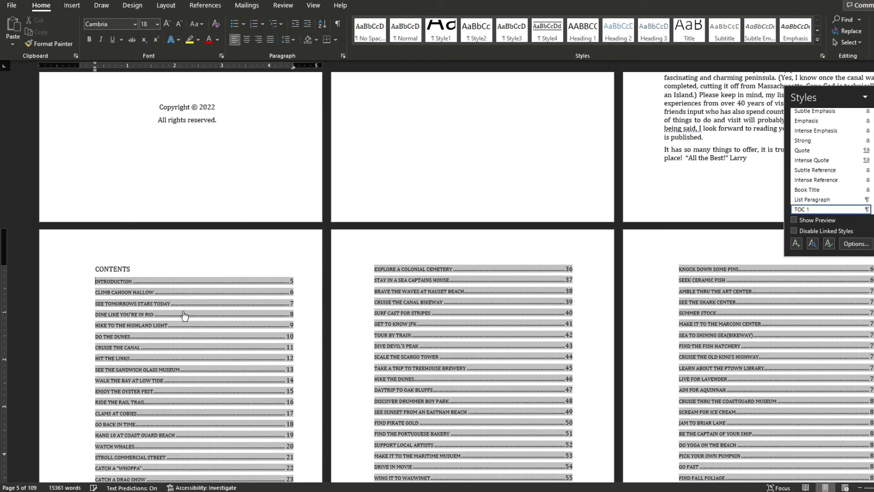
{"action": "scroll", "coordinate": [179, 308], "scroll_direction": "down", "scroll_amount": 5}
{"action": "scroll", "coordinate": [202, 303], "scroll_direction": "down", "scroll_amount": 3}
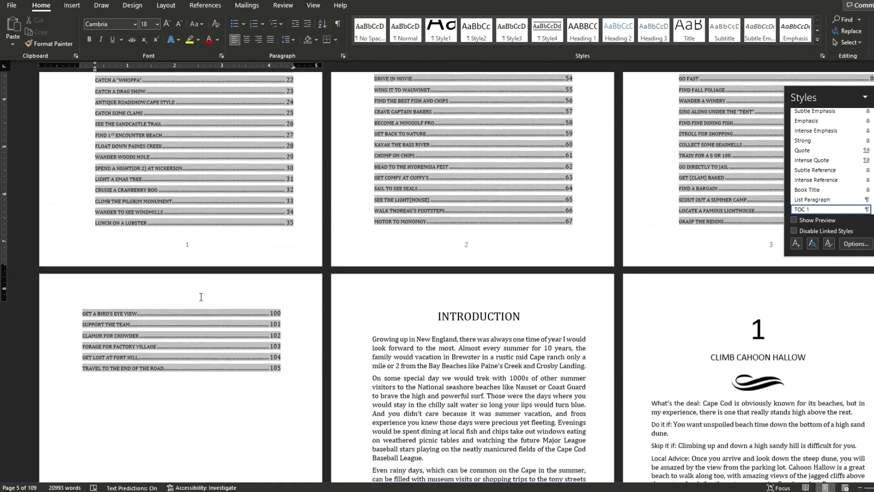
Scroll back up to the book's title page.
{"action": "scroll", "coordinate": [201, 297], "scroll_direction": "up", "scroll_amount": 7}
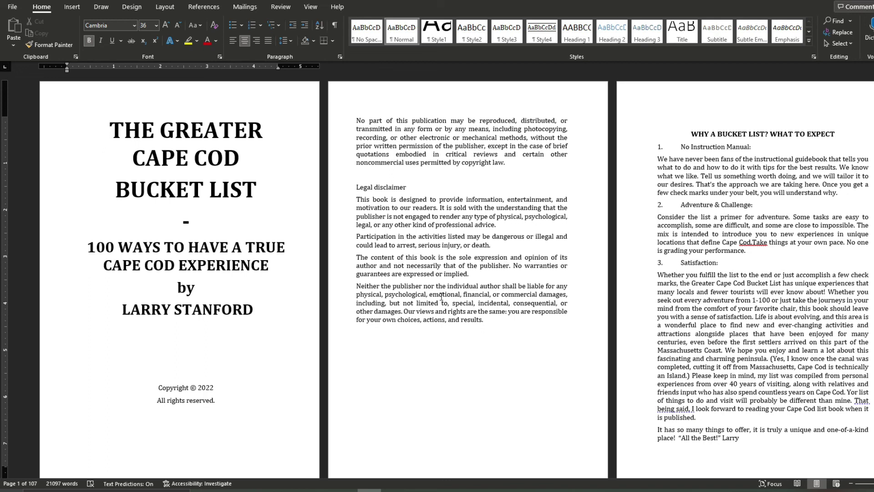
{"action": "scroll", "coordinate": [441, 296], "scroll_direction": "down", "scroll_amount": 5}
{"action": "scroll", "coordinate": [494, 337], "scroll_direction": "up", "scroll_amount": 5}
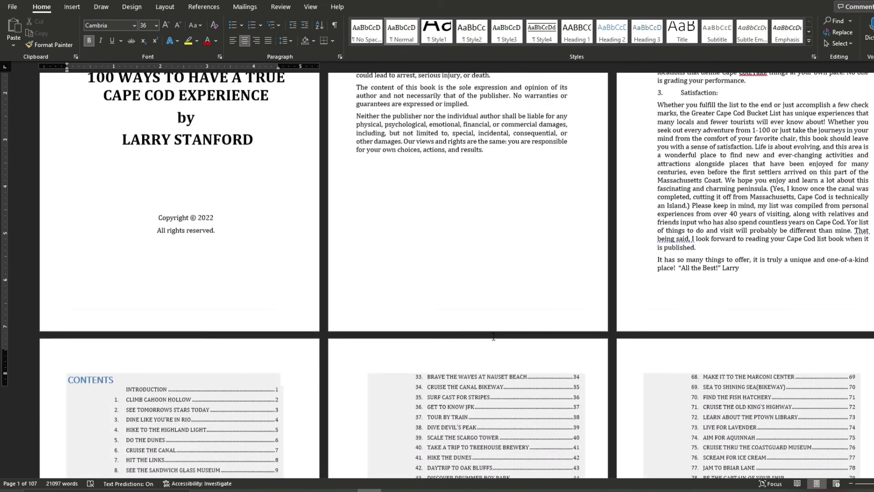